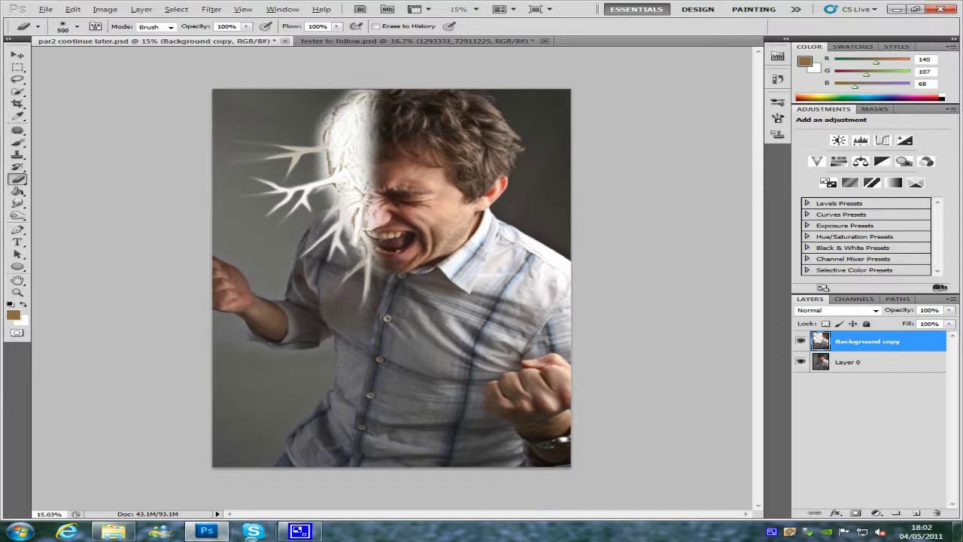
Zoom in, check the 'tester to follow' reference, then return to 'par2 continue later'
scroll(312, 206, "up", 3)
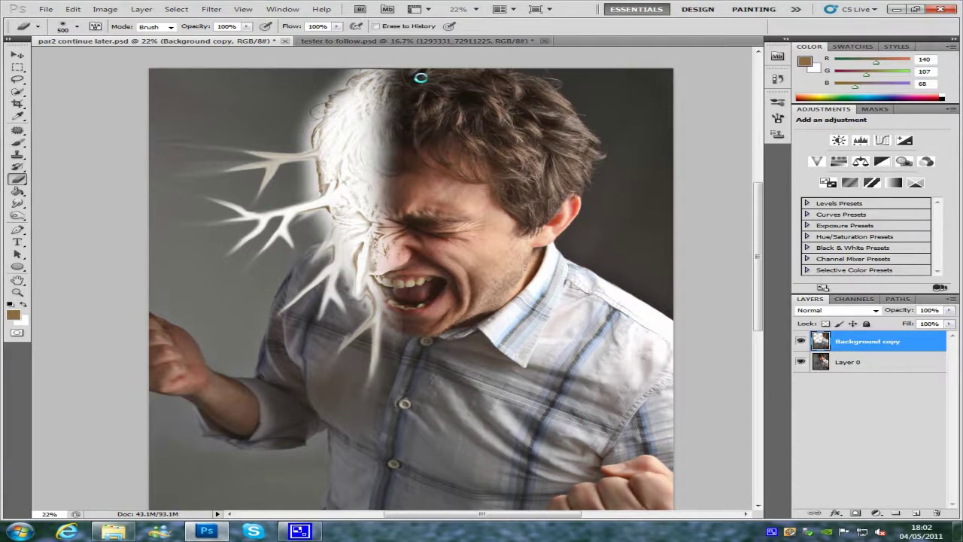
left_click(393, 41)
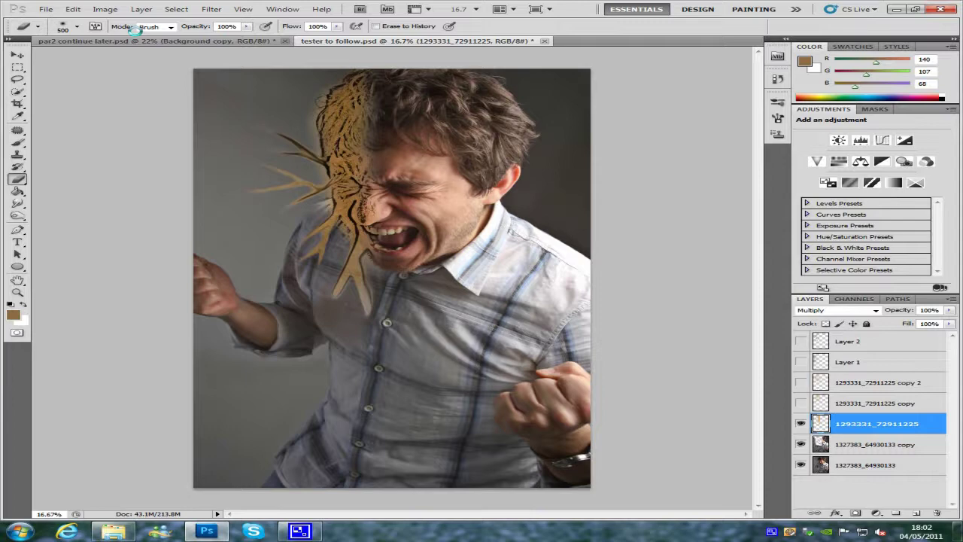
left_click(135, 40)
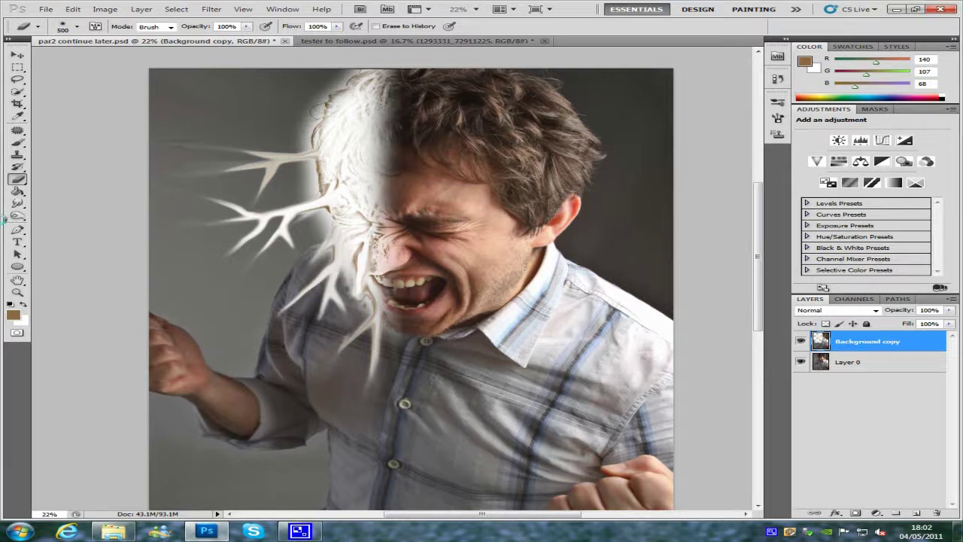
left_click(17, 203)
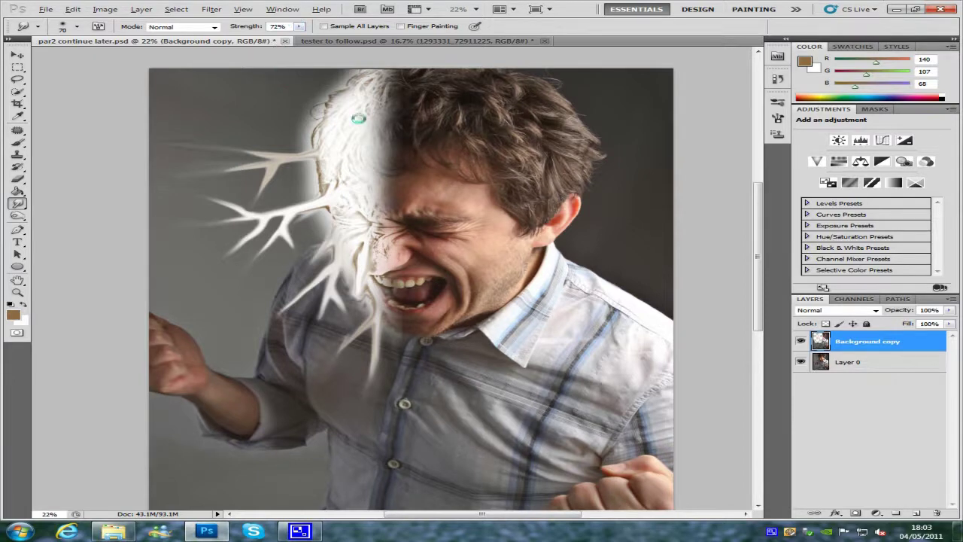
scroll(359, 113, "down", 1)
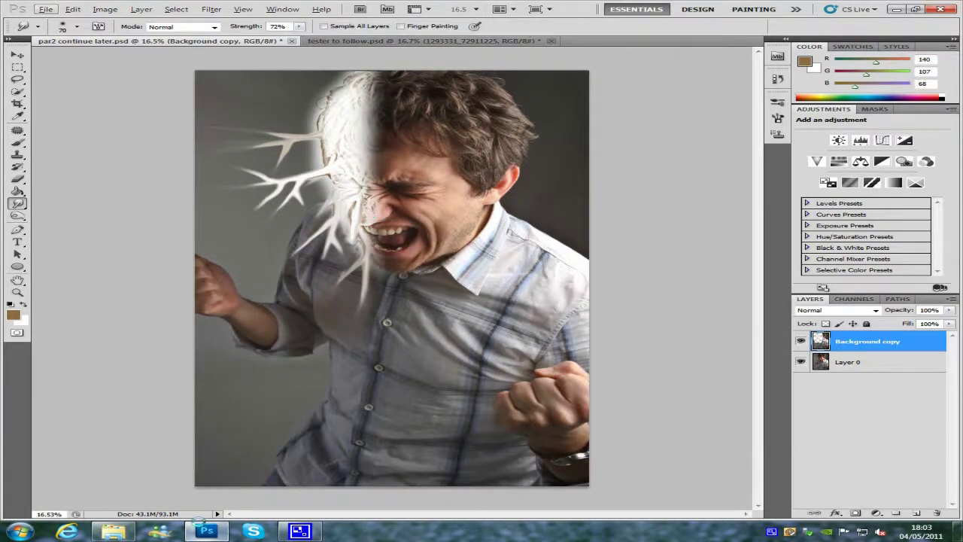
mouse_move(116, 532)
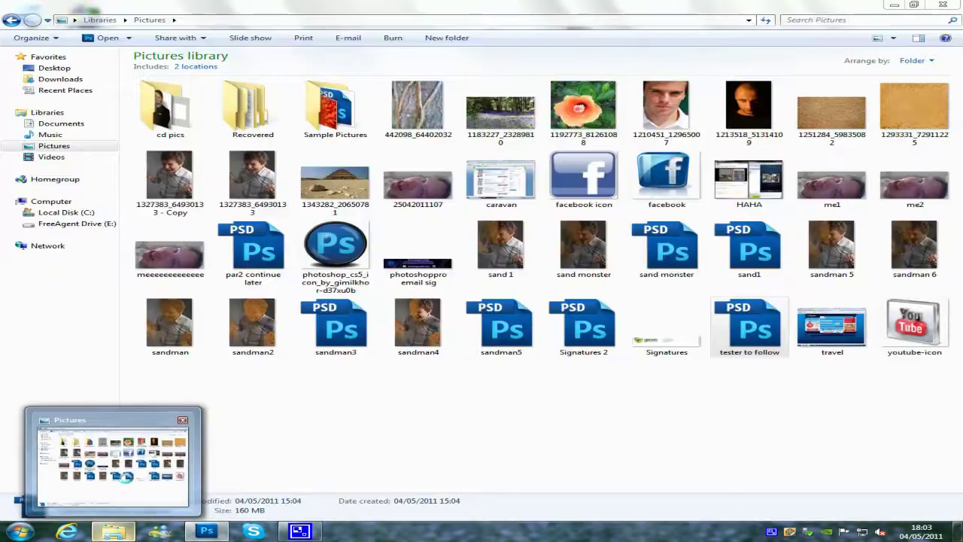
left_click(124, 475)
left_click_drag(914, 105, 311, 291)
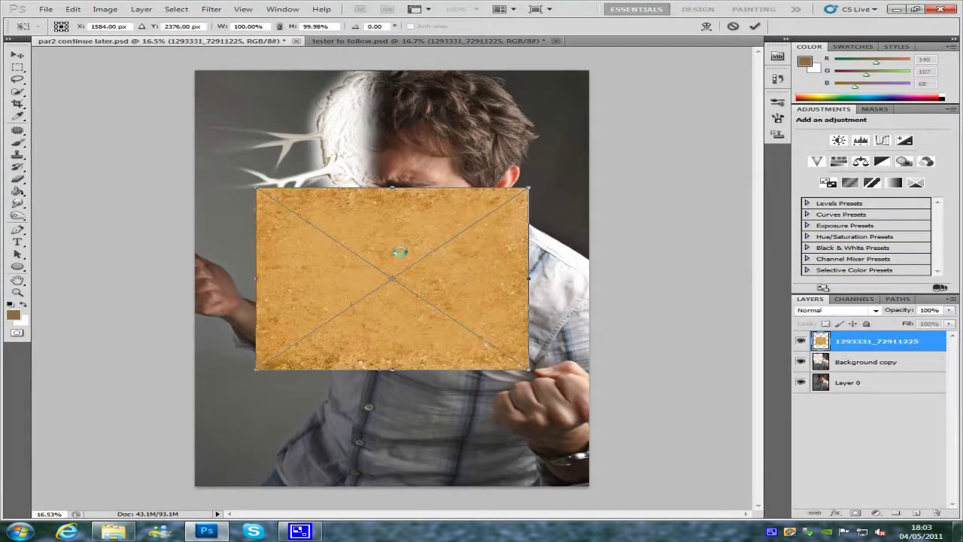
Place the sand texture up-left over the face and scale it to cover the upper body
left_click_drag(400, 251, 333, 125)
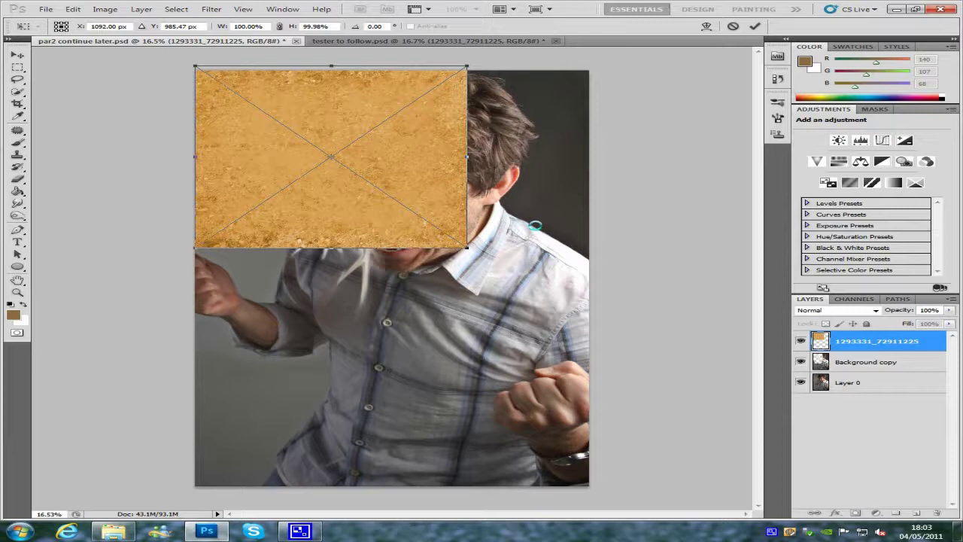
left_click_drag(466, 247, 536, 325)
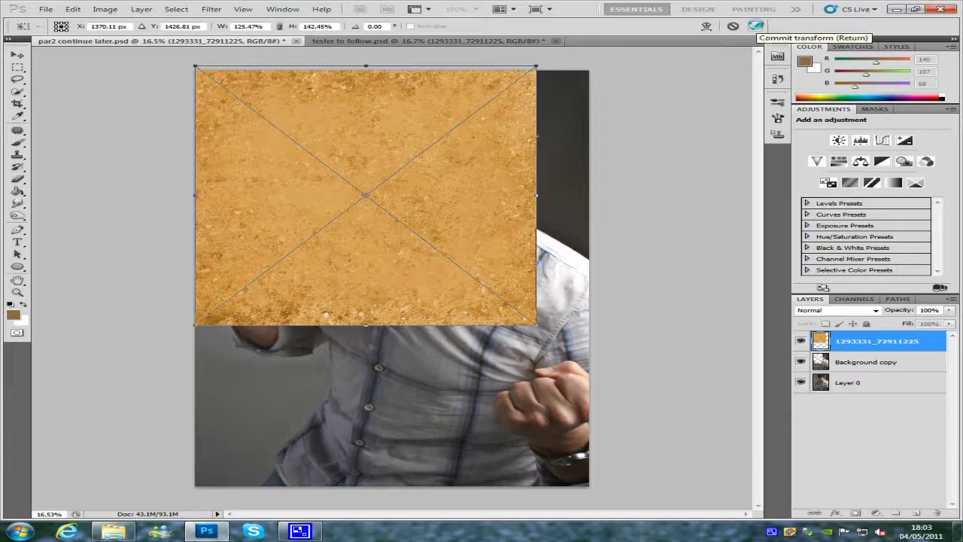
left_click(755, 26)
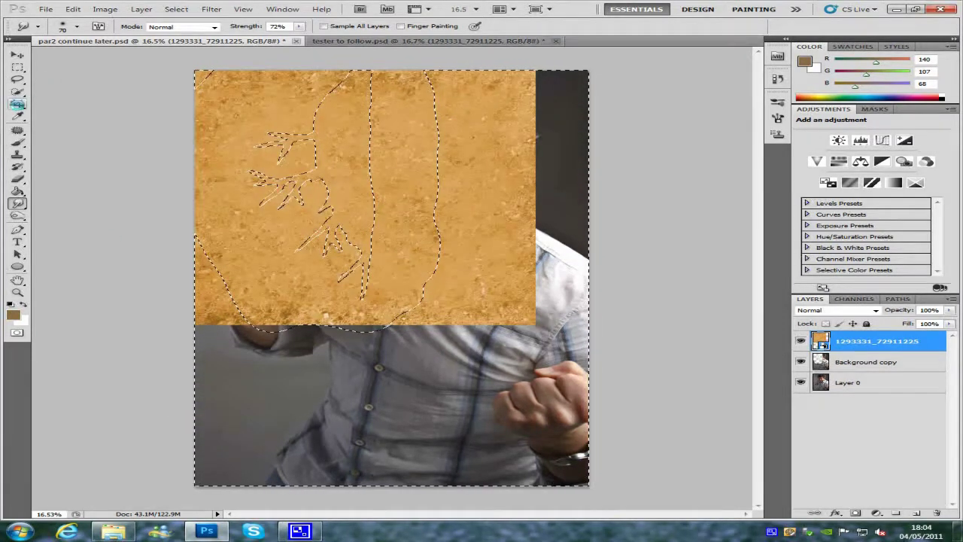
On Background copy, subtract the shirt and normal right face half with Quick Selection, hiding the sand texture
left_click(16, 91)
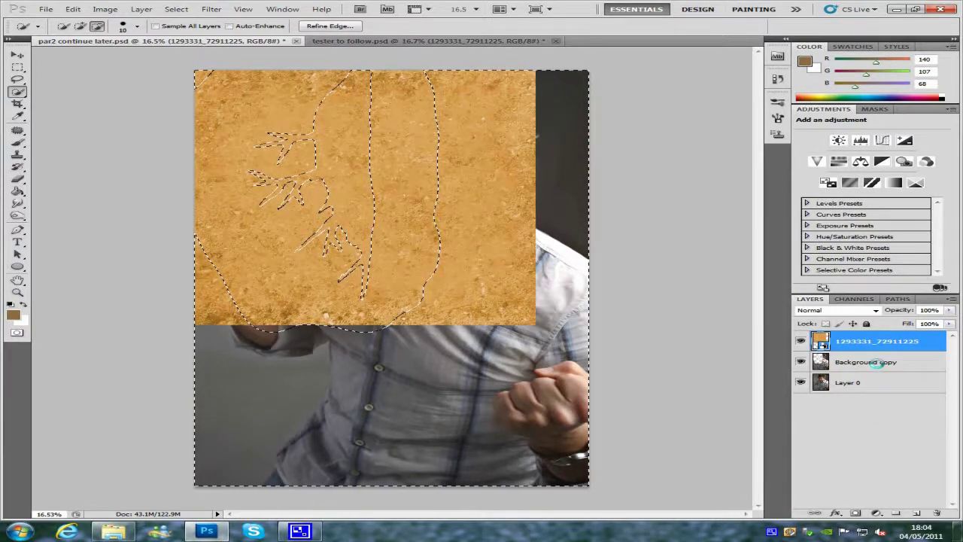
left_click(881, 362)
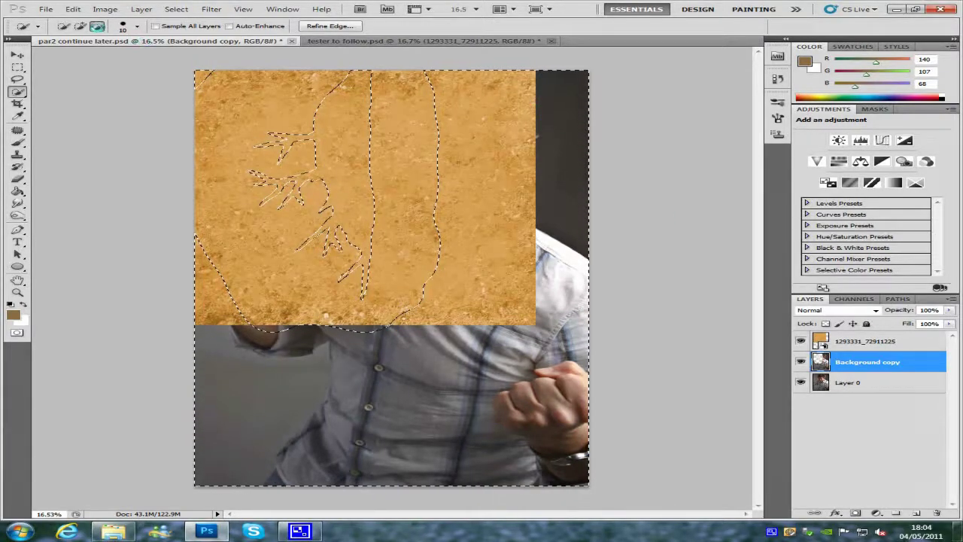
left_click(97, 26)
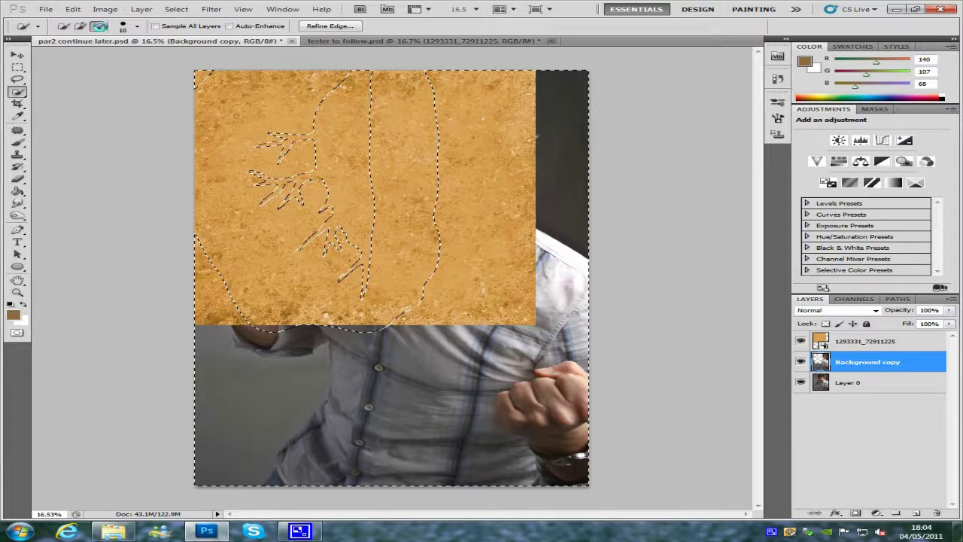
mouse_move(516, 79)
left_mouse_down()
mouse_move(558, 243)
mouse_move(558, 355)
mouse_move(538, 446)
mouse_move(461, 466)
mouse_move(369, 456)
left_mouse_up()
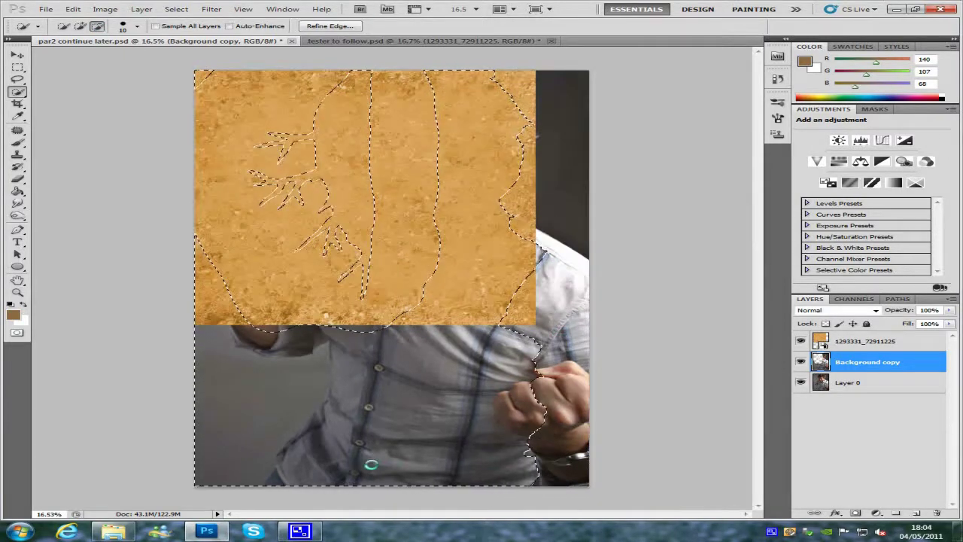
mouse_move(277, 445)
left_mouse_down()
mouse_move(343, 438)
mouse_move(424, 389)
mouse_move(519, 278)
left_mouse_up()
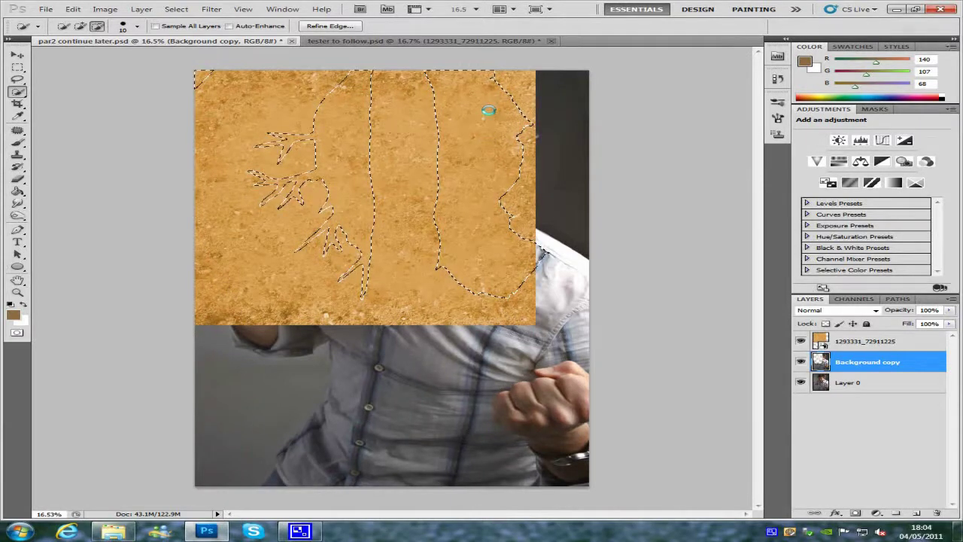
mouse_move(467, 79)
left_mouse_down()
mouse_move(497, 193)
mouse_move(488, 249)
left_mouse_up()
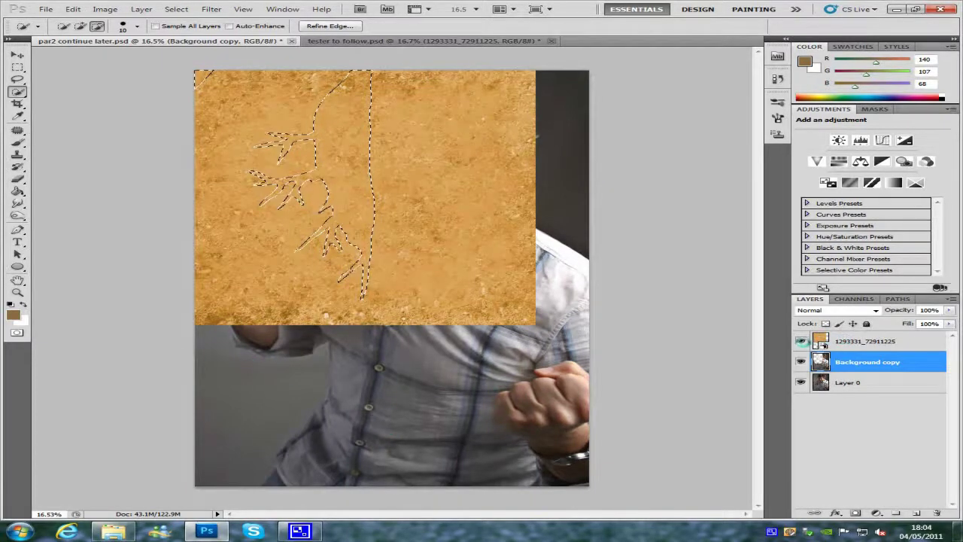
left_click(801, 340)
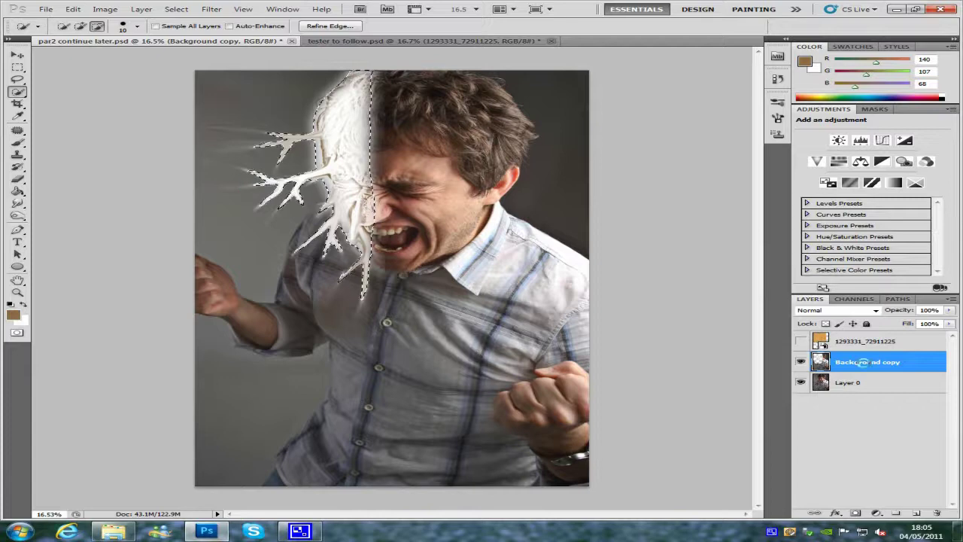
Show and select the 1293331_72911225 sand layer, then apply Select > Inverse
left_click(802, 340)
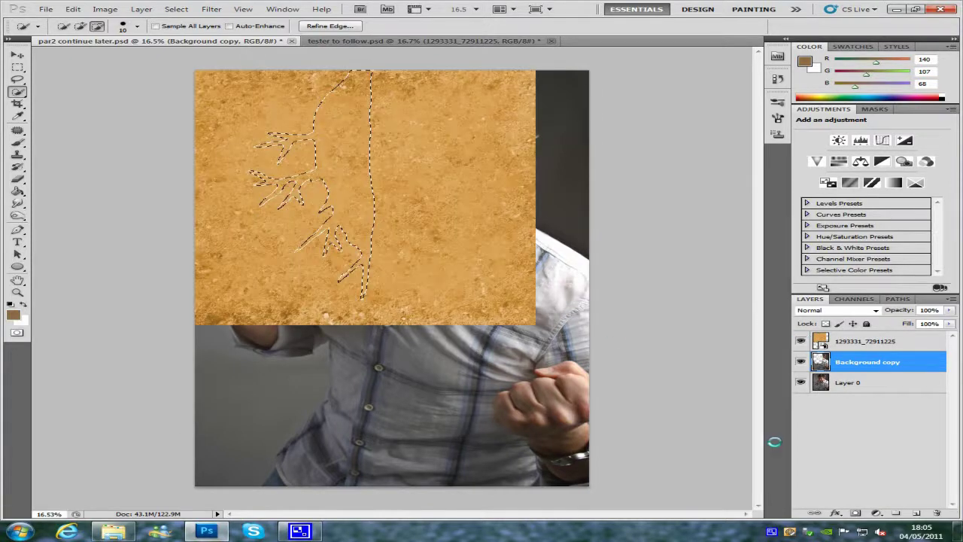
left_click(892, 341)
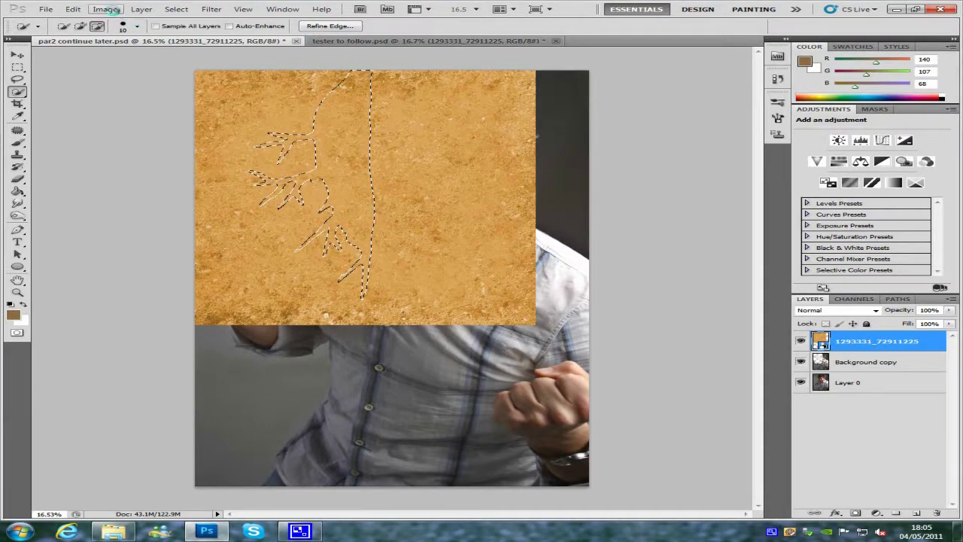
left_click(175, 9)
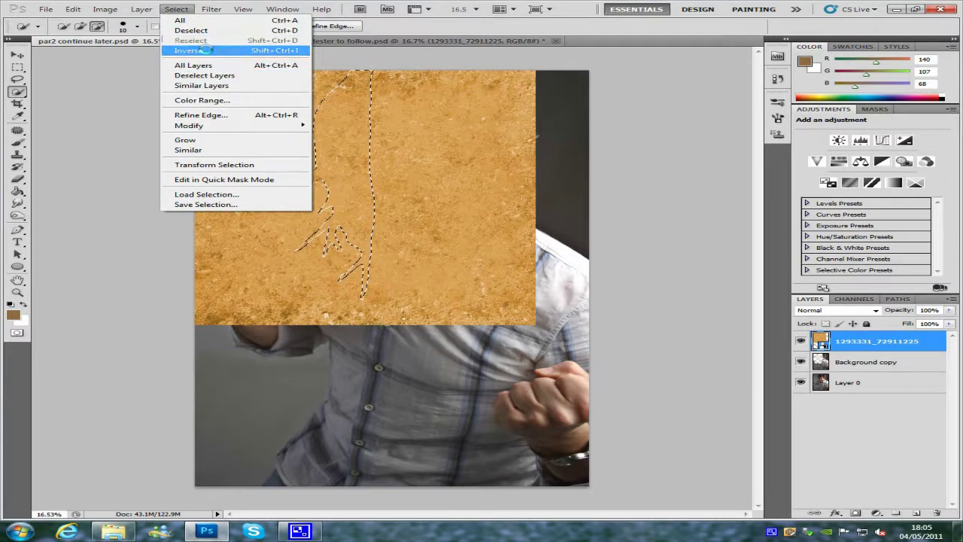
left_click(188, 50)
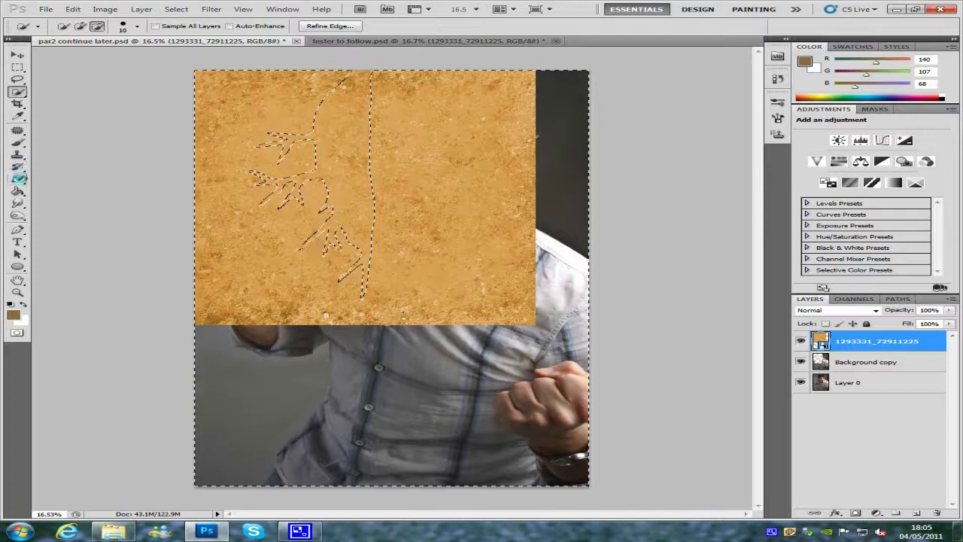
left_click(17, 179)
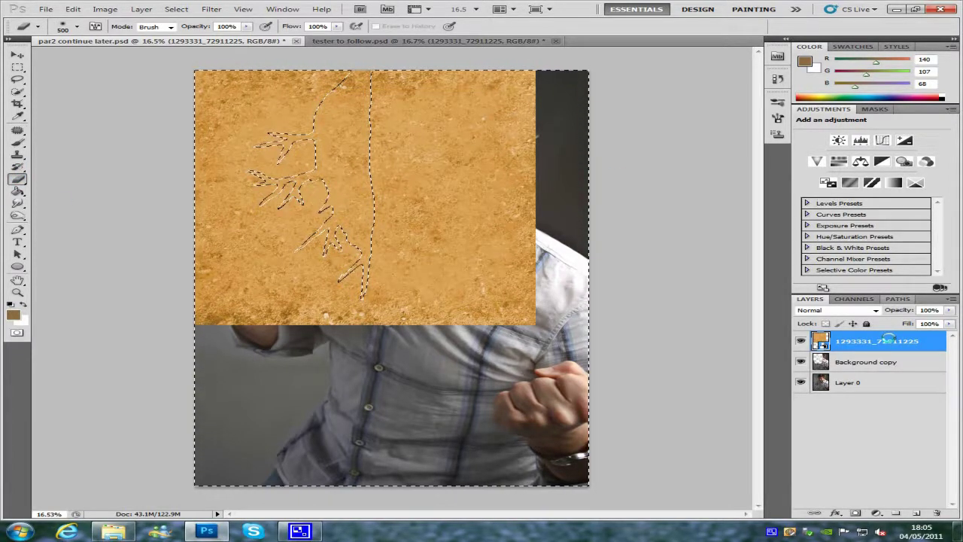
Rasterize the 1293331_72911225 sand texture layer
right_click(889, 340)
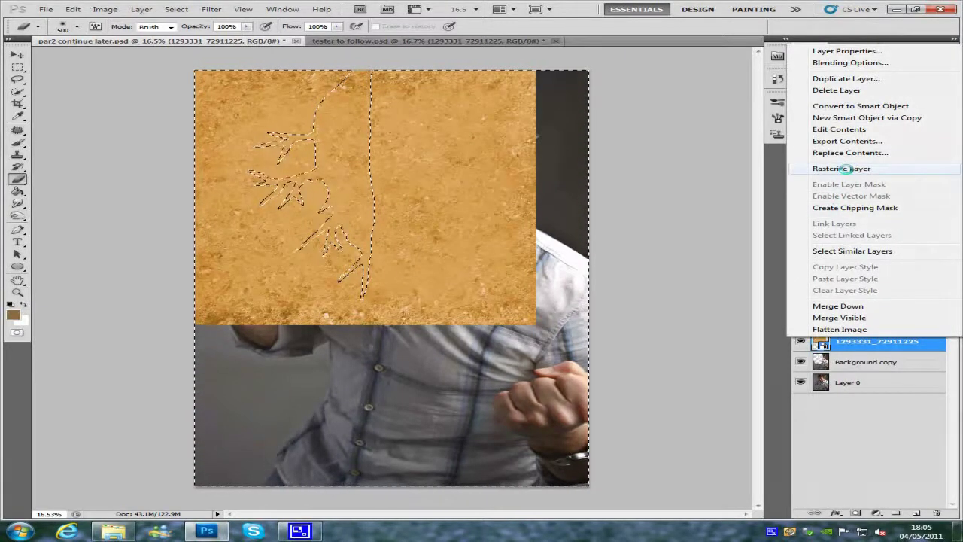
left_click(841, 169)
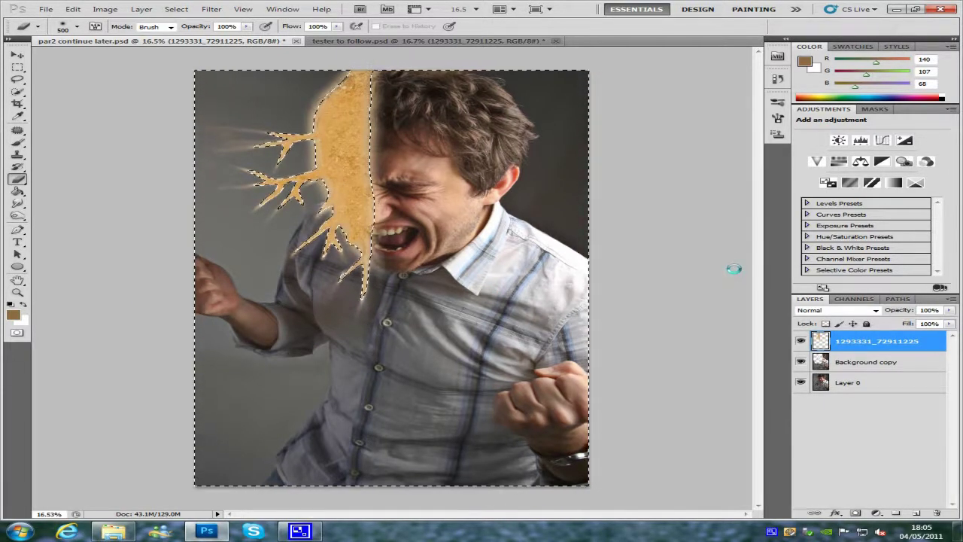
Deselect, then try Dissolve, Multiply, Color Burn and Linear Burn blends on the sand layer
key("ctrl+d")
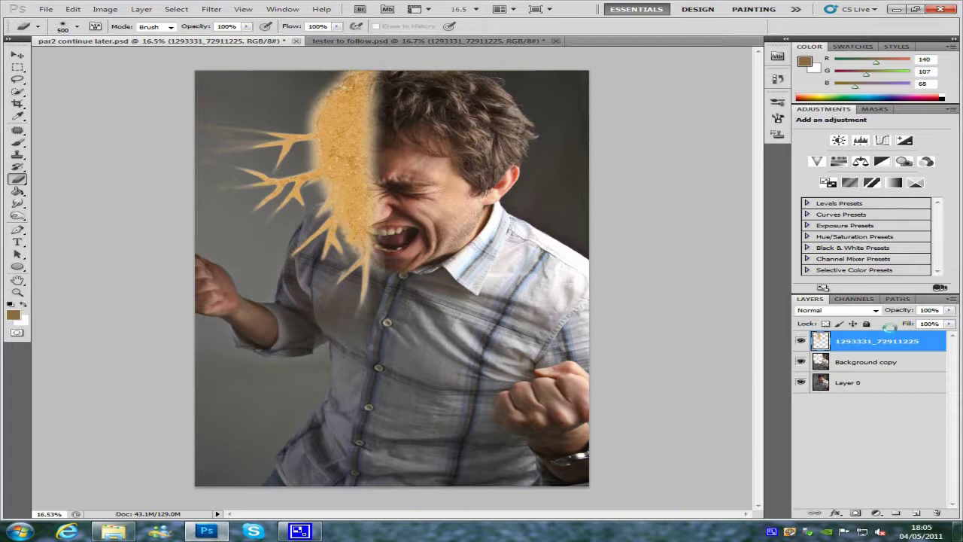
left_click(865, 310)
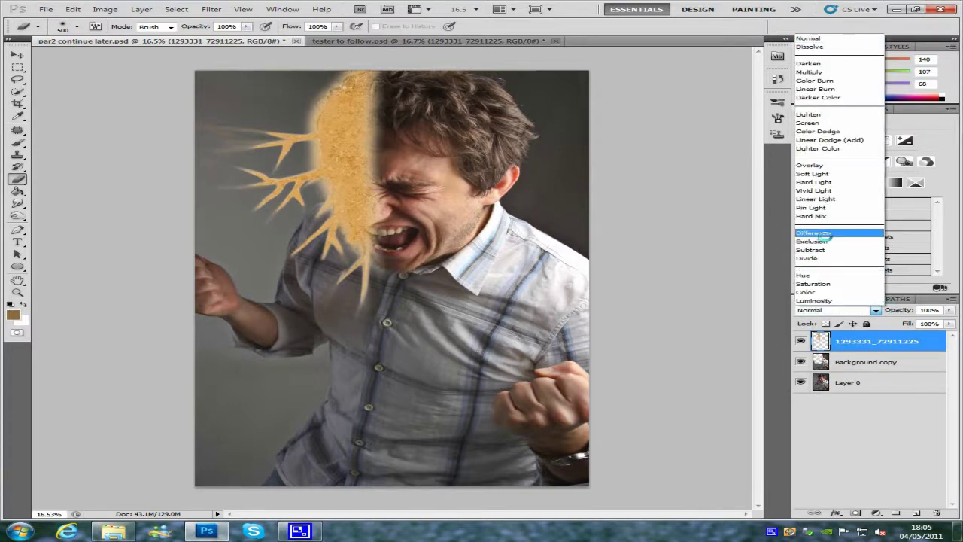
left_click(835, 47)
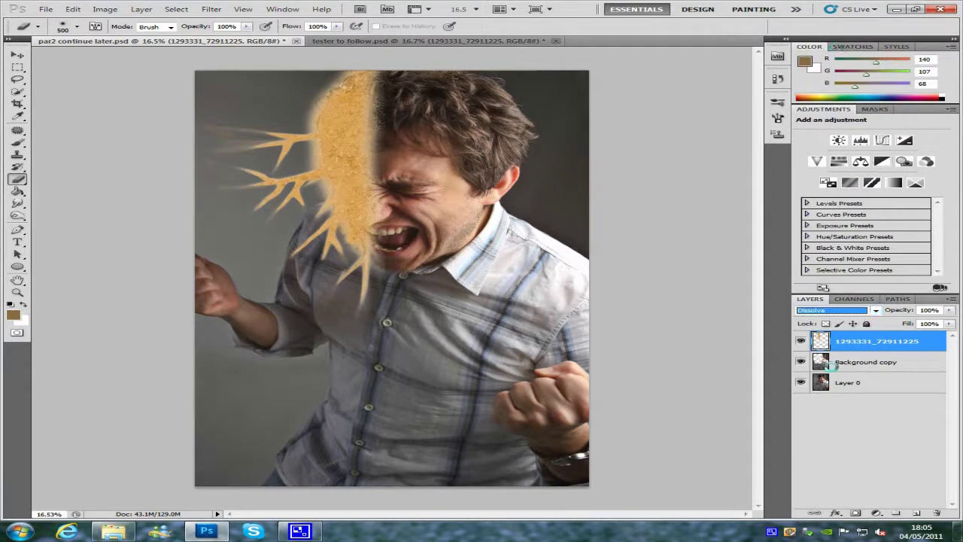
key("Down")
key("Down")
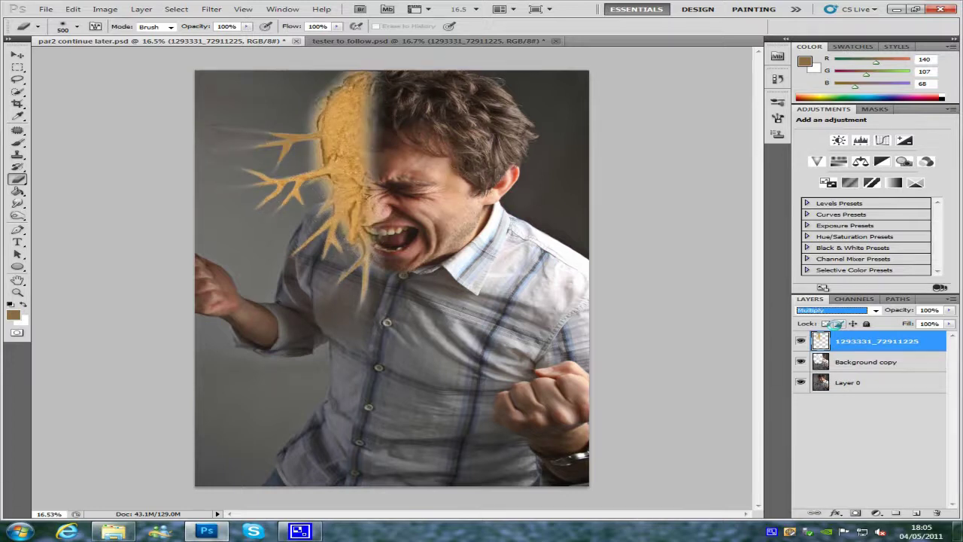
key("Up")
key("Down")
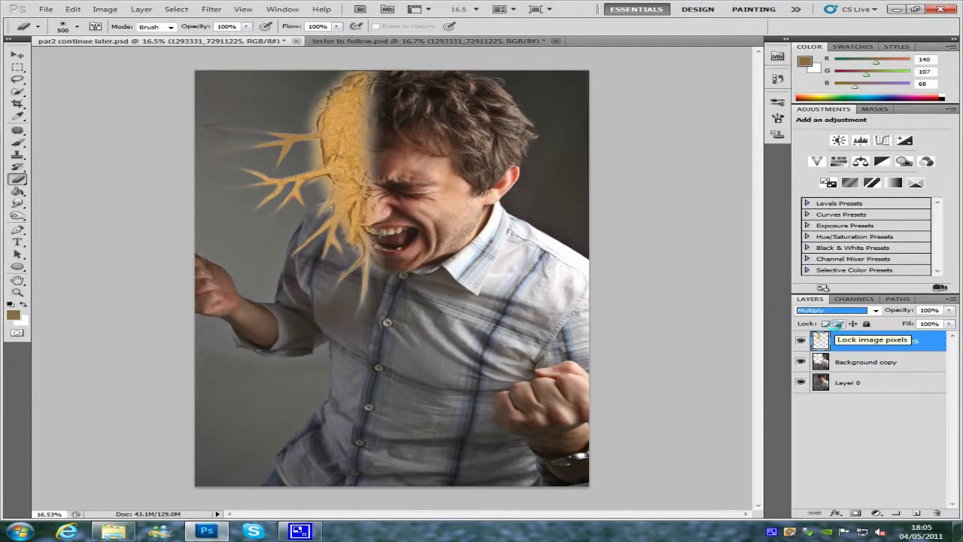
key("Down")
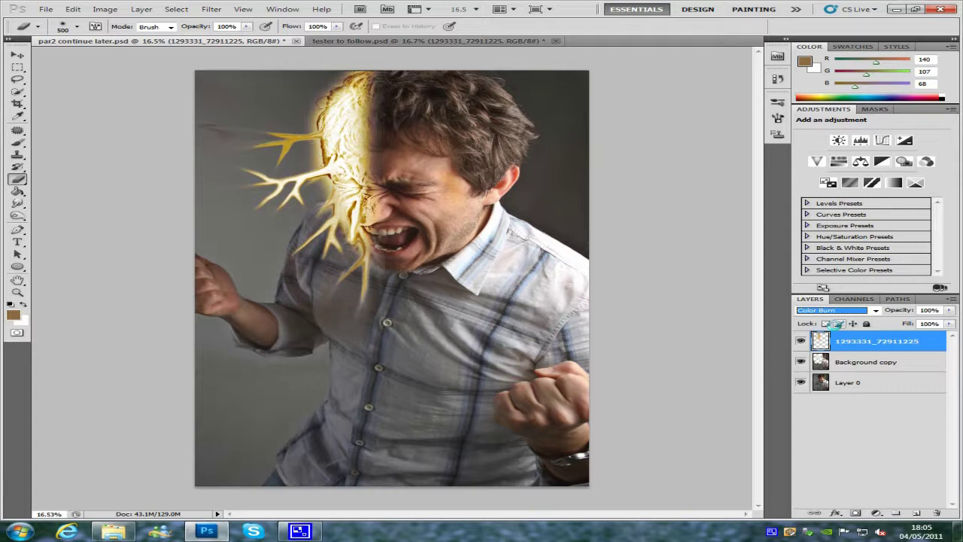
key("Down")
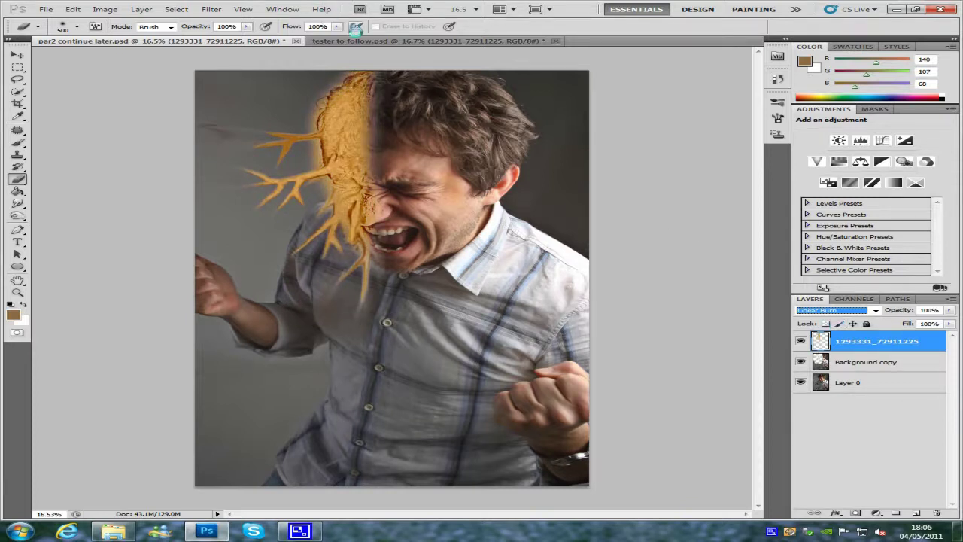
Compare against 'tester to follow', then set the sand layer's blend mode to Multiply
left_click(353, 41)
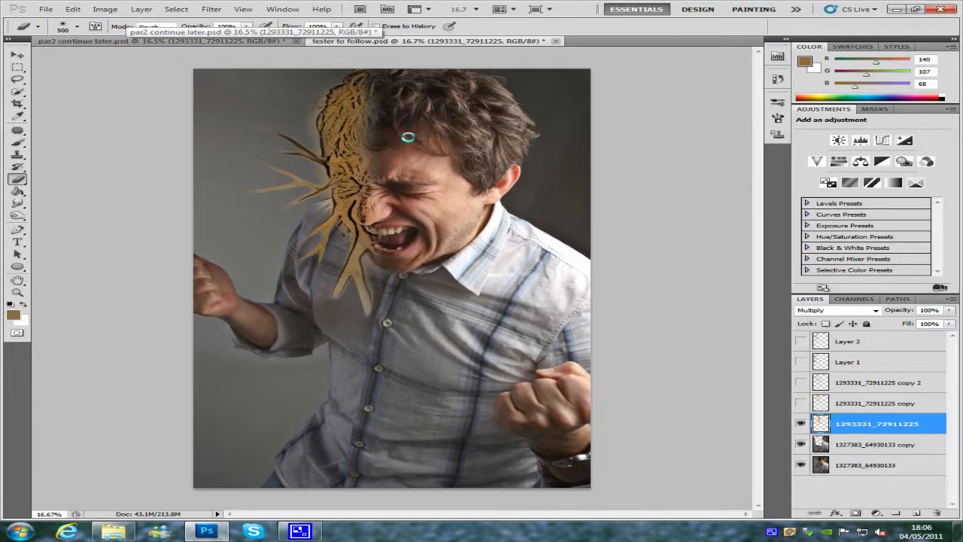
left_click(130, 41)
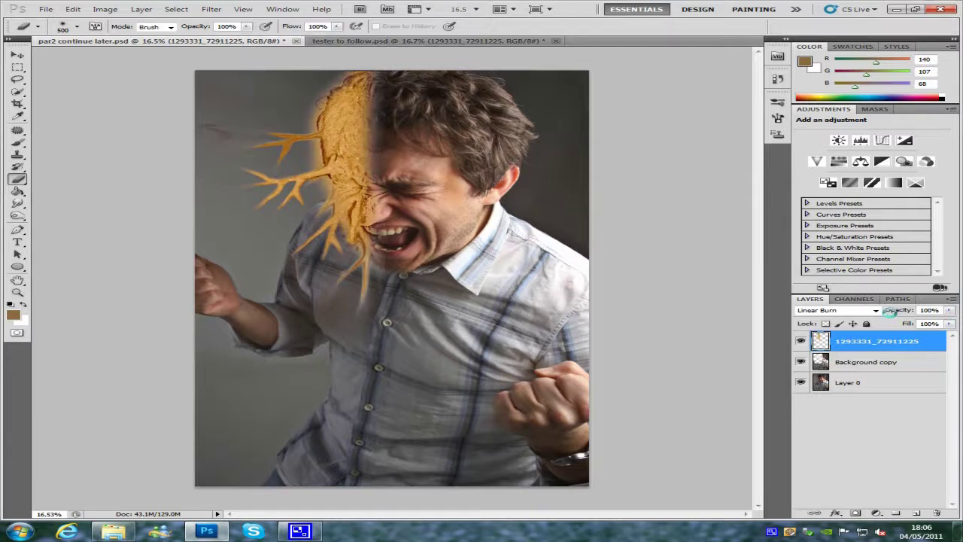
left_click(875, 310)
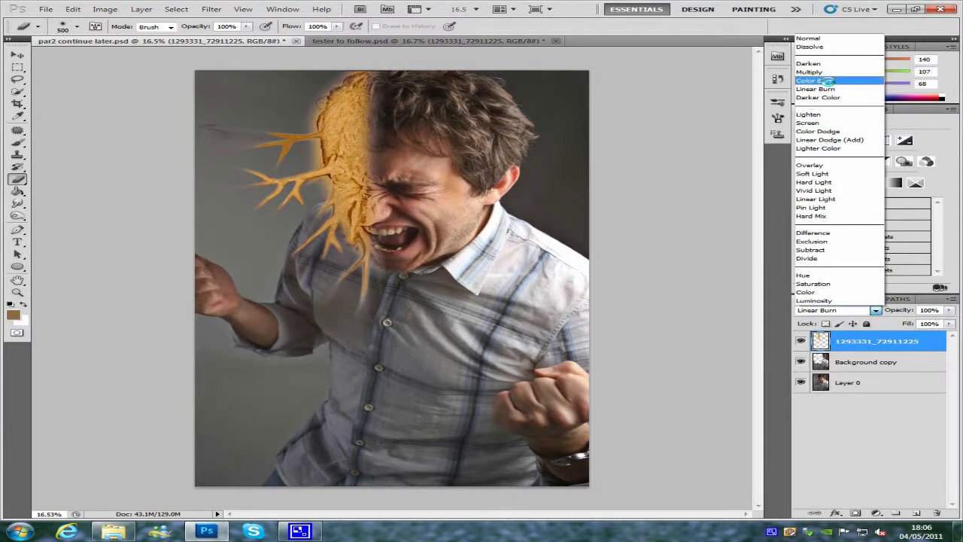
left_click(810, 73)
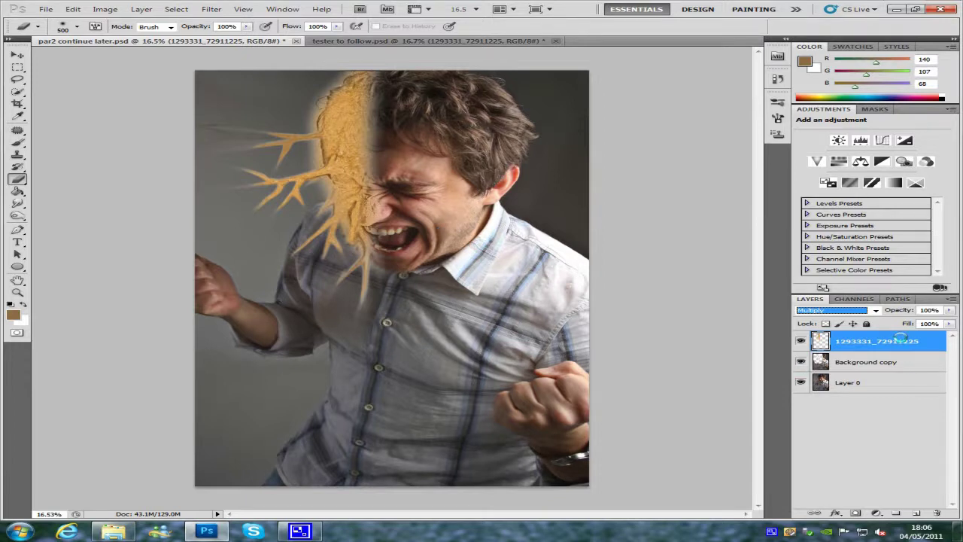
Duplicate the sand layer and preview a Motion Blur at Angle 0° and Distance 710 pixels
left_click_drag(900, 341, 917, 513)
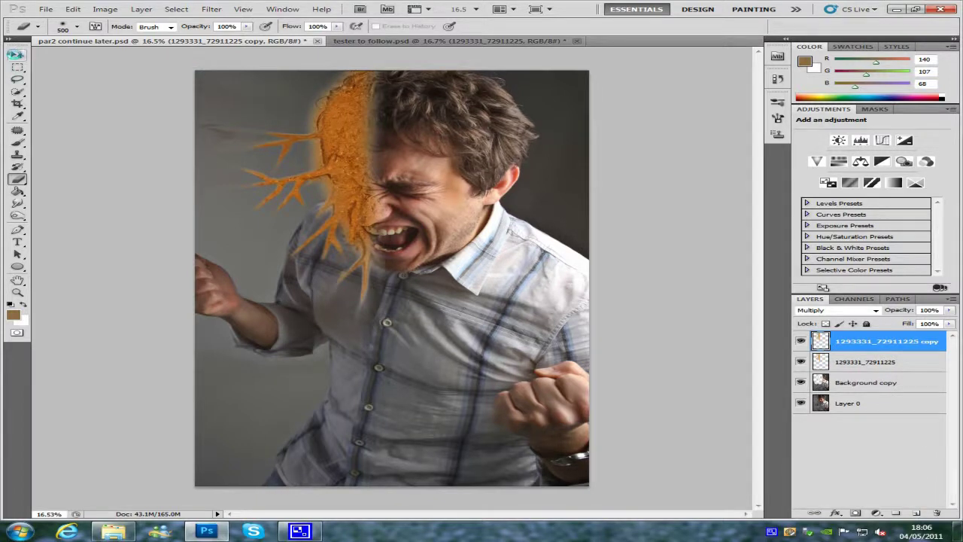
left_click(211, 8)
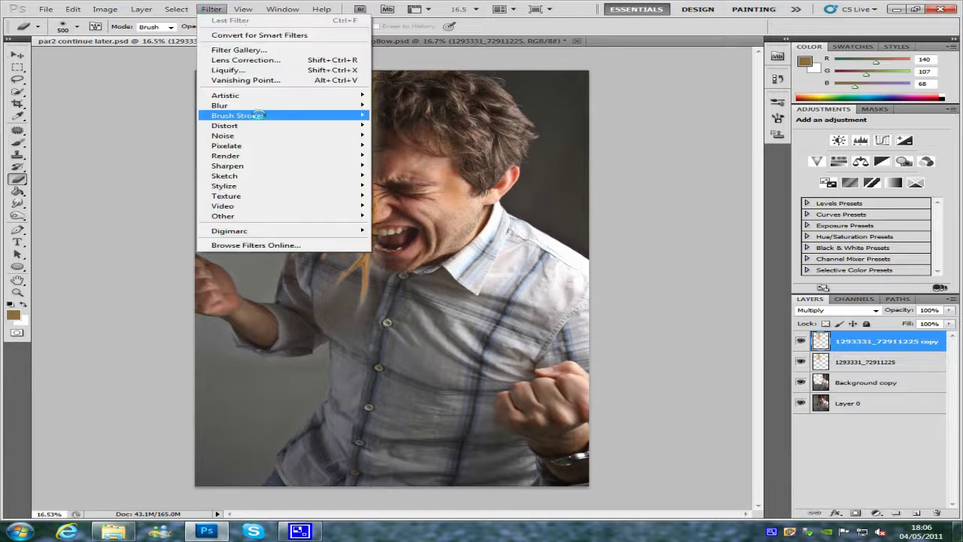
mouse_move(260, 106)
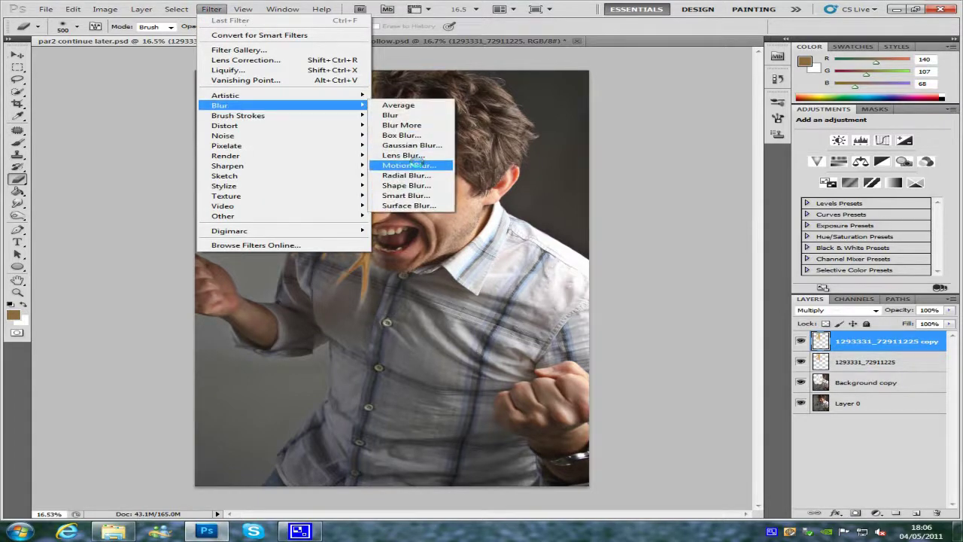
left_click(416, 164)
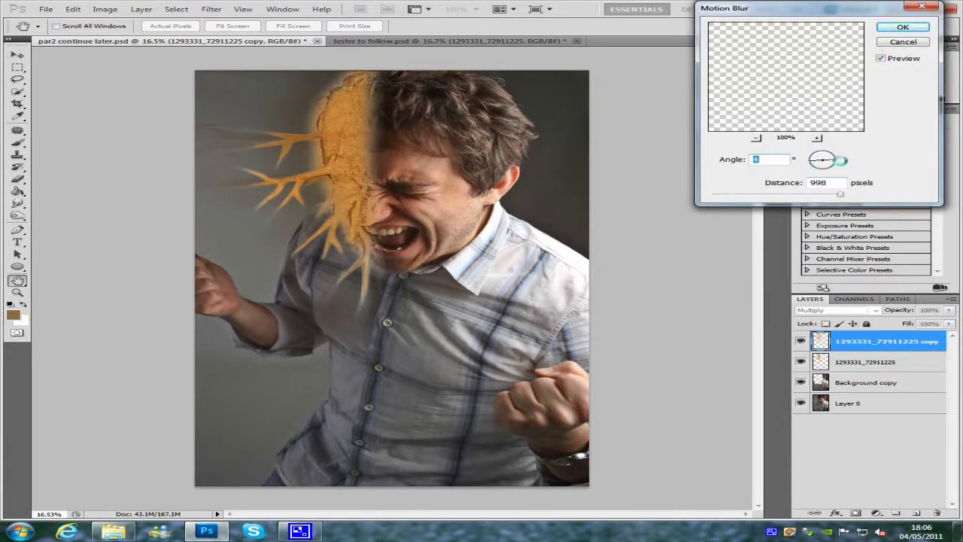
mouse_move(841, 160)
left_mouse_down()
mouse_move(827, 156)
mouse_move(834, 159)
left_mouse_up()
left_click_drag(841, 195, 821, 195)
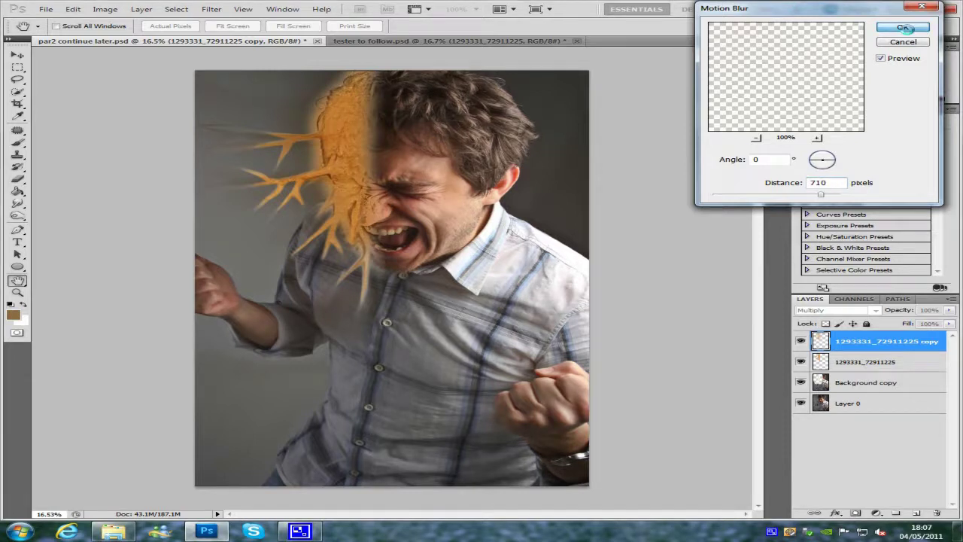
Apply the blur, then duplicate the streak layer, rotate it about 23° and place it up-left beside the head
left_click(902, 27)
left_click(17, 55)
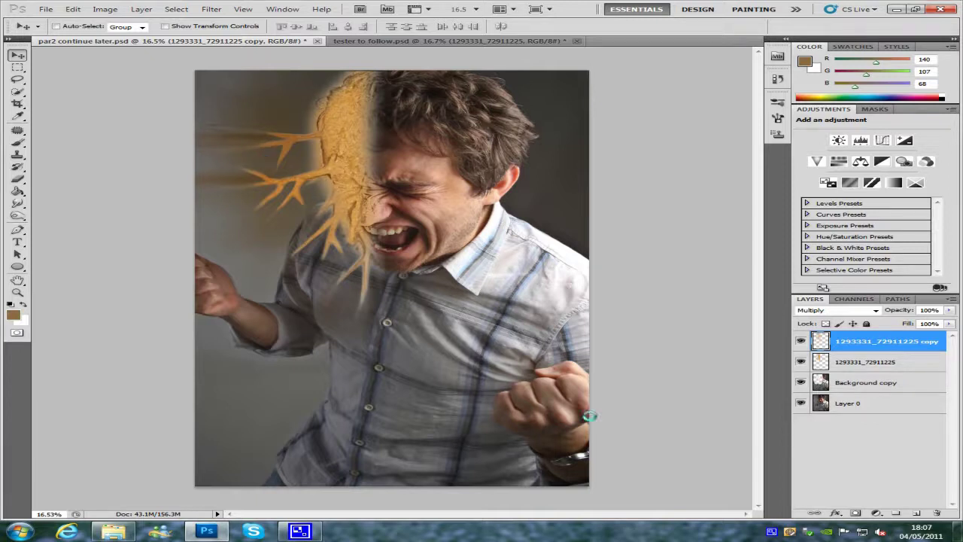
left_click_drag(902, 342, 916, 513)
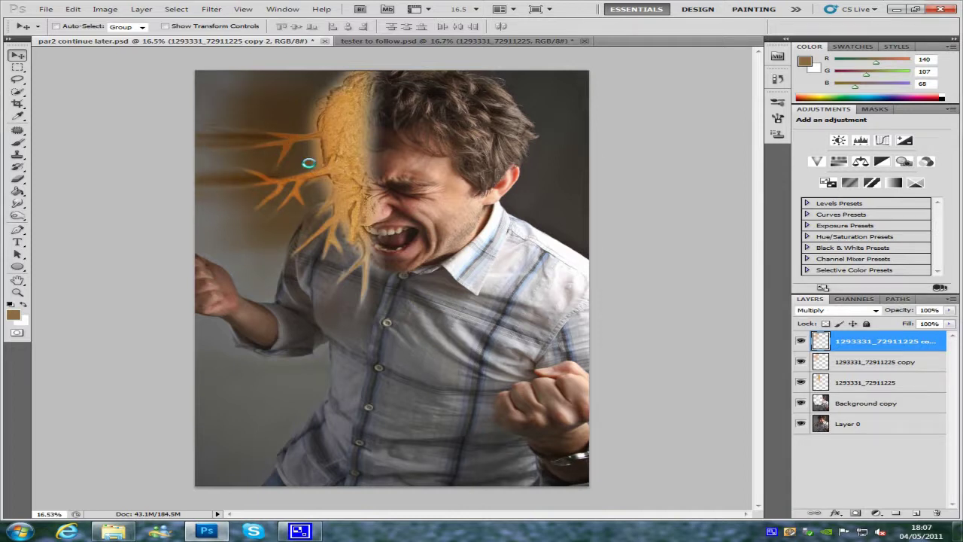
key("ctrl+t")
left_click_drag(560, 286, 564, 143)
left_click_drag(414, 218, 448, 191)
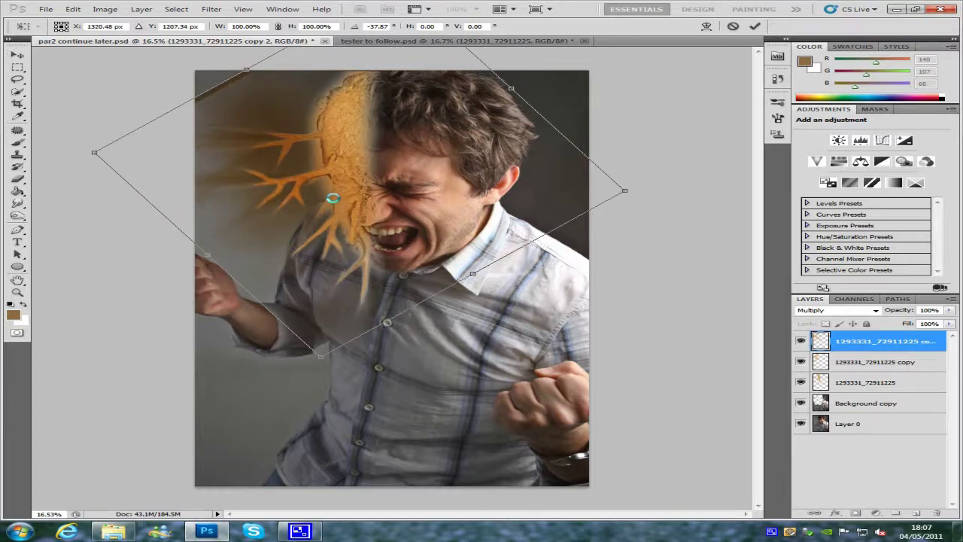
left_click_drag(331, 201, 340, 213)
left_click_drag(607, 124, 608, 341)
left_click_drag(359, 239, 302, 179)
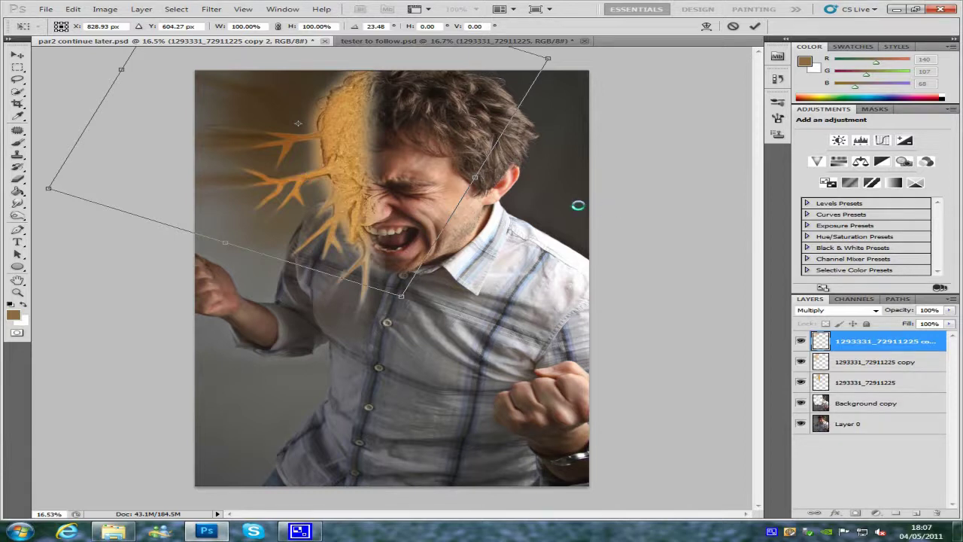
left_click(755, 26)
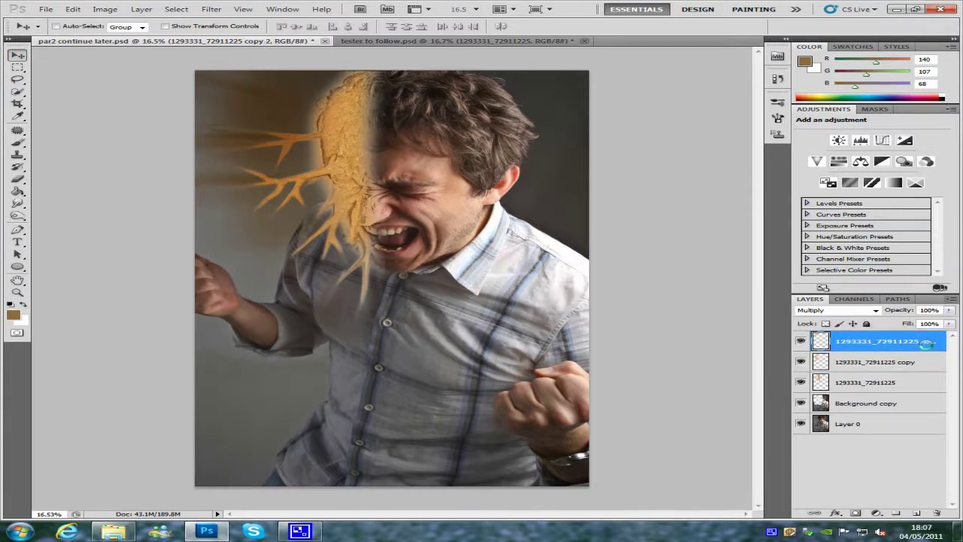
Set both blurred streak layers to 86% opacity
left_click(922, 360, "shift")
left_click(950, 310)
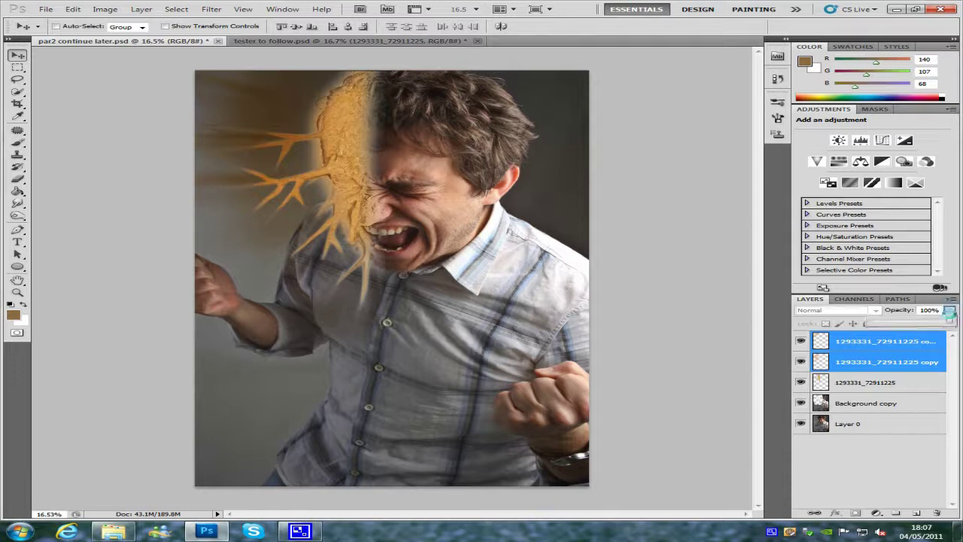
left_click_drag(950, 320, 939, 319)
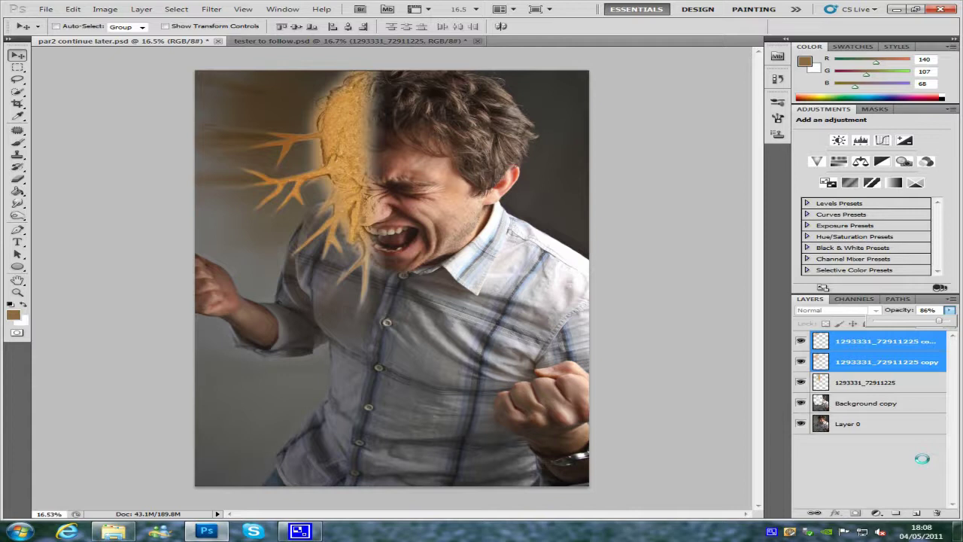
left_click(896, 443)
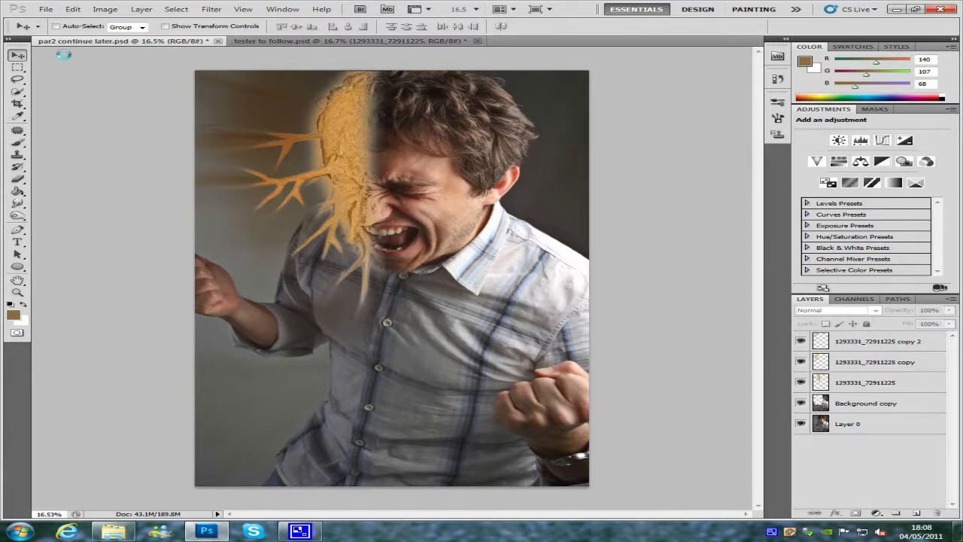
With the Brush Tool, load a brush set from file into the Brush Preset picker
left_click(19, 141)
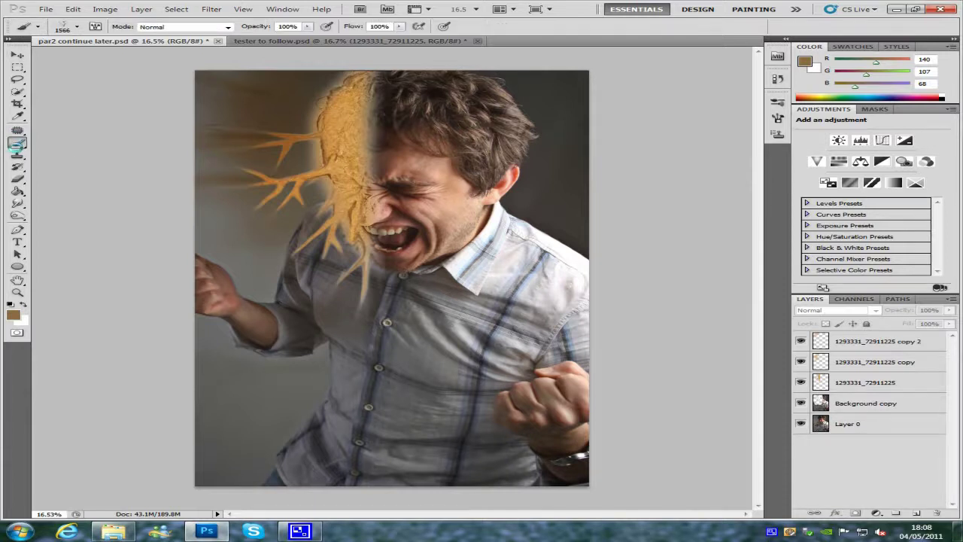
left_click(76, 26)
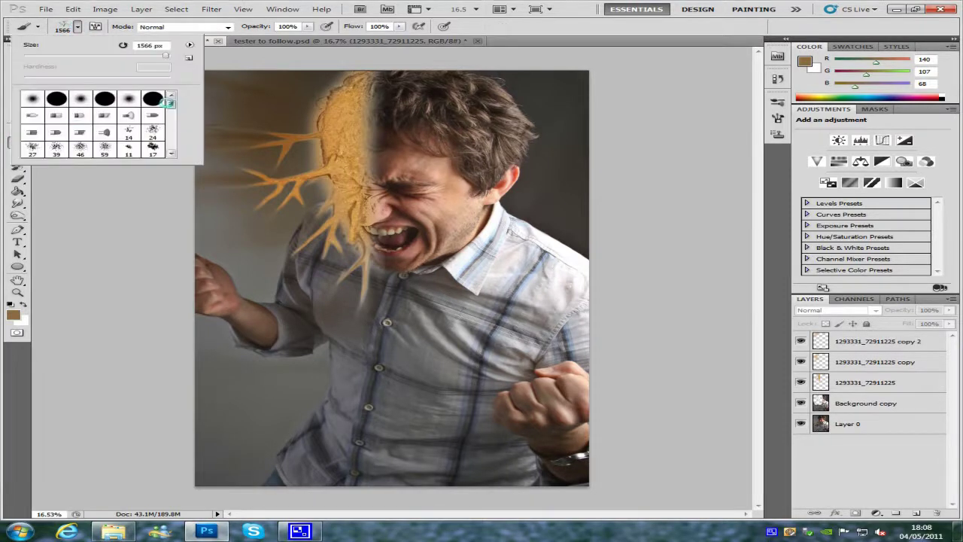
left_click_drag(170, 103, 172, 151)
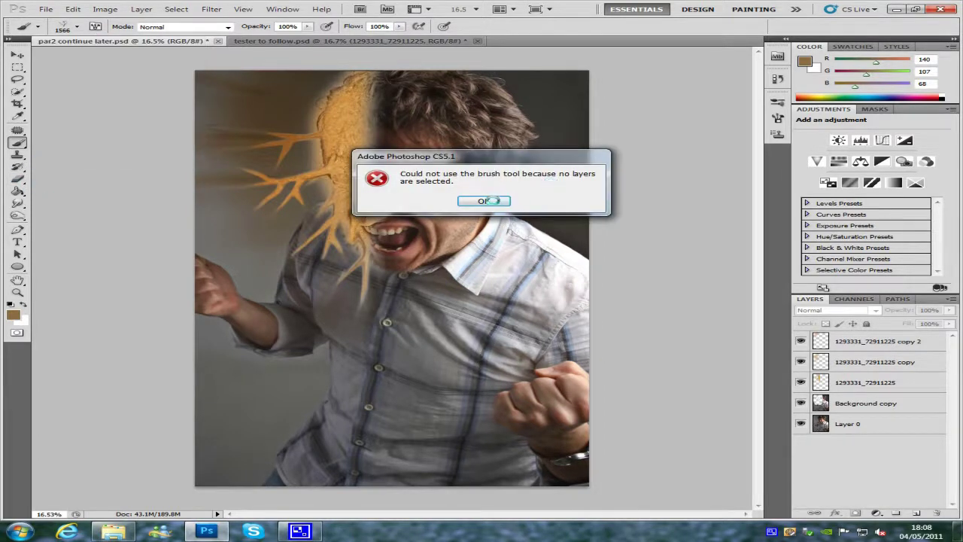
left_click(483, 201)
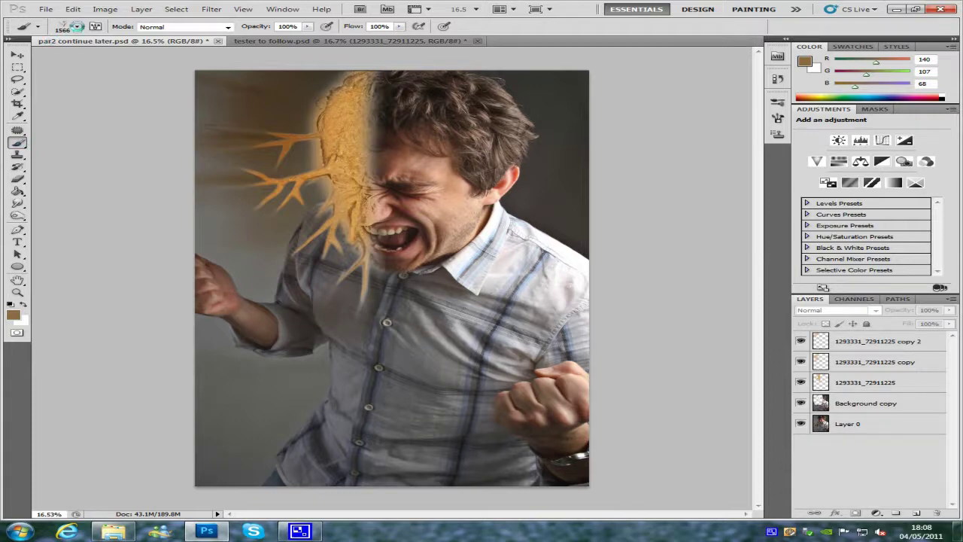
left_click(76, 27)
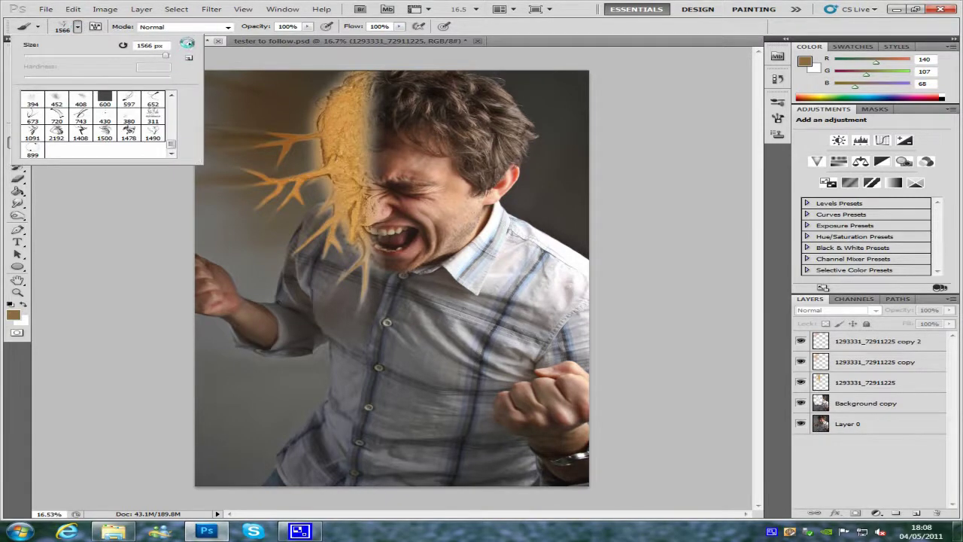
left_click(193, 44)
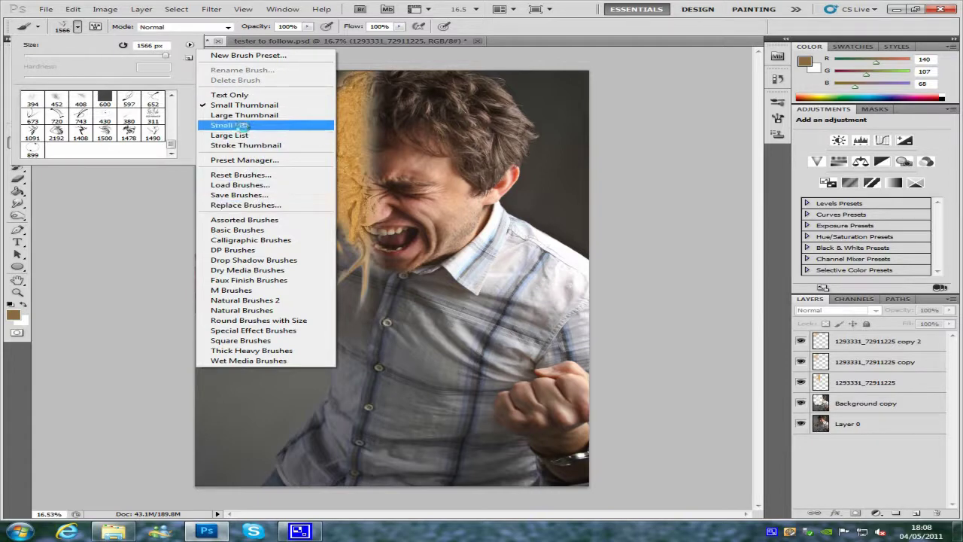
left_click(256, 185)
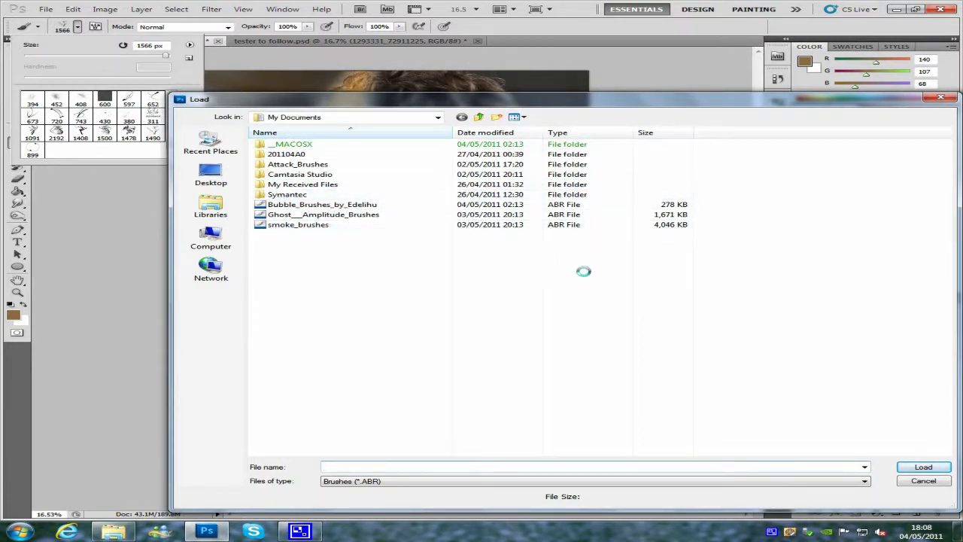
left_click(940, 97)
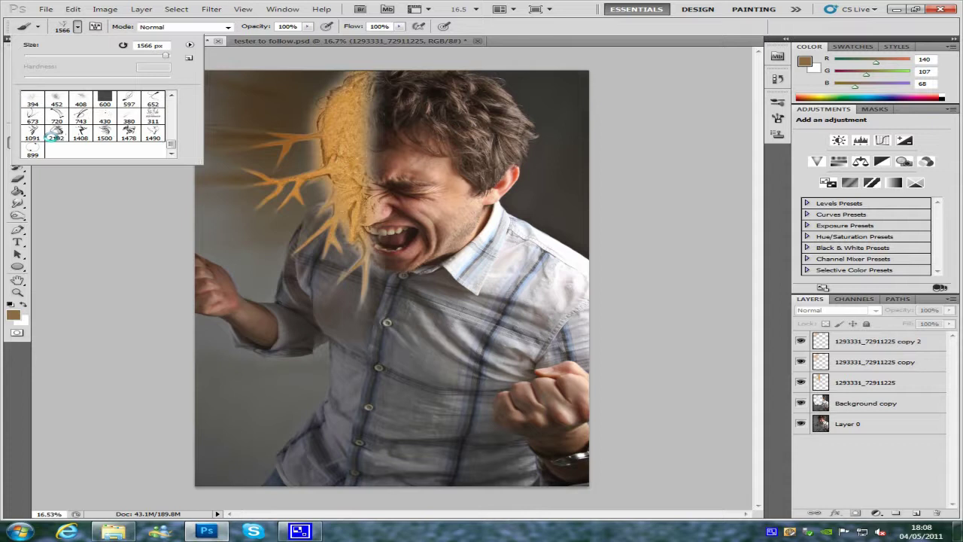
Choose the 1490 px brush preset and close the picker
left_click(57, 115)
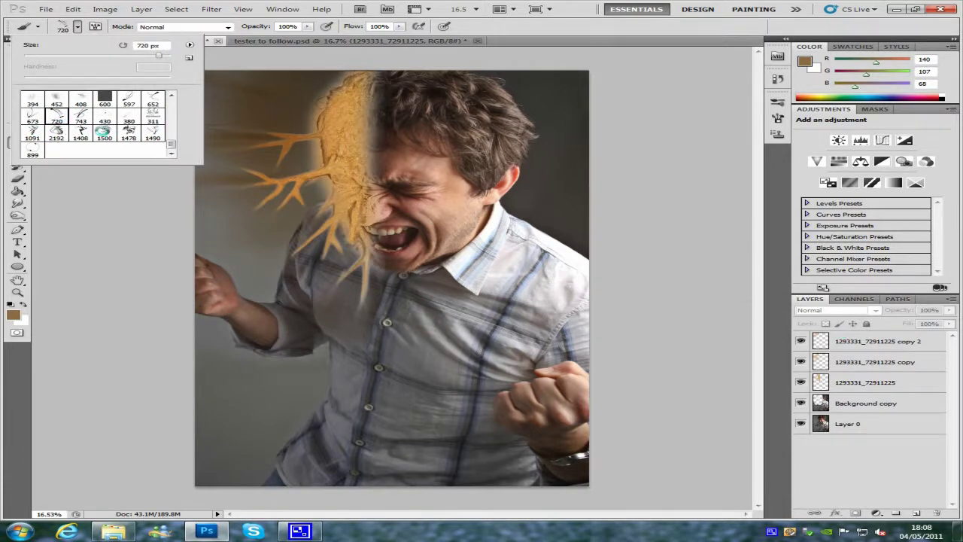
left_click(105, 133)
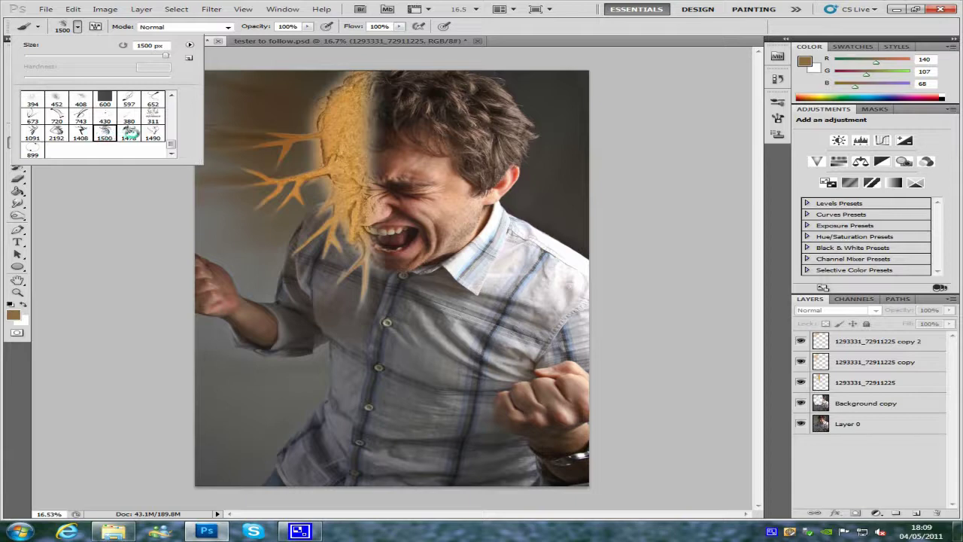
left_click(153, 134)
left_click(190, 45)
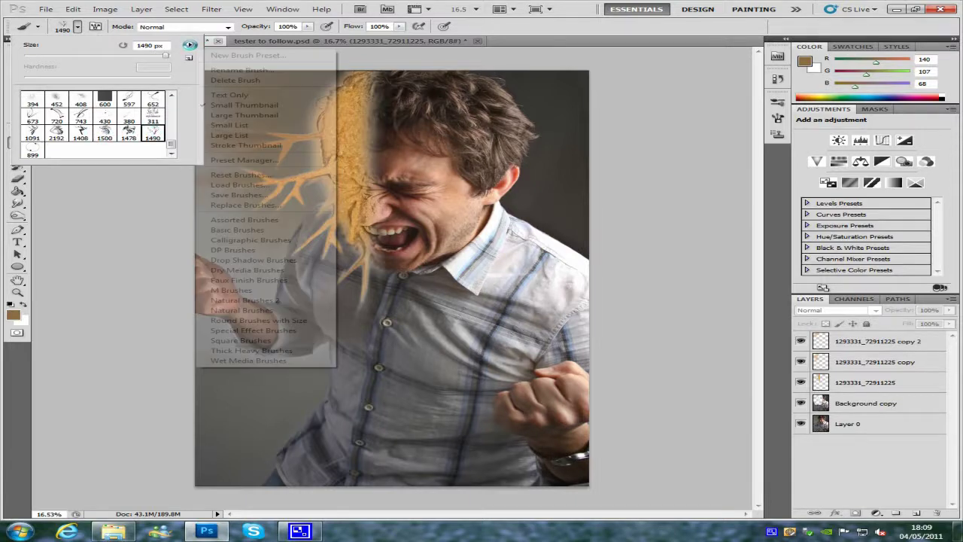
left_click(31, 42)
left_click(43, 28)
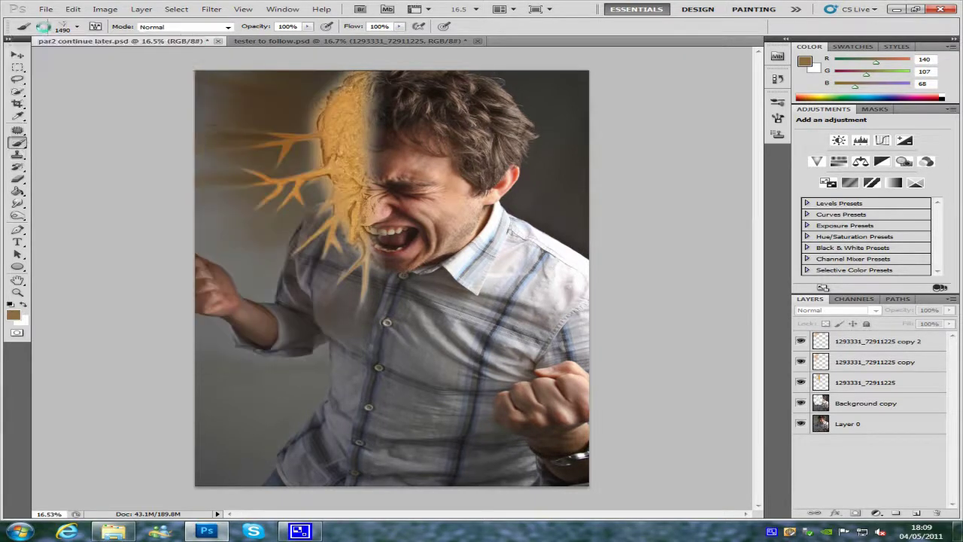
Add an empty Layer 1 above copy 2 and enlarge the brush to 2028 px
left_click(899, 341)
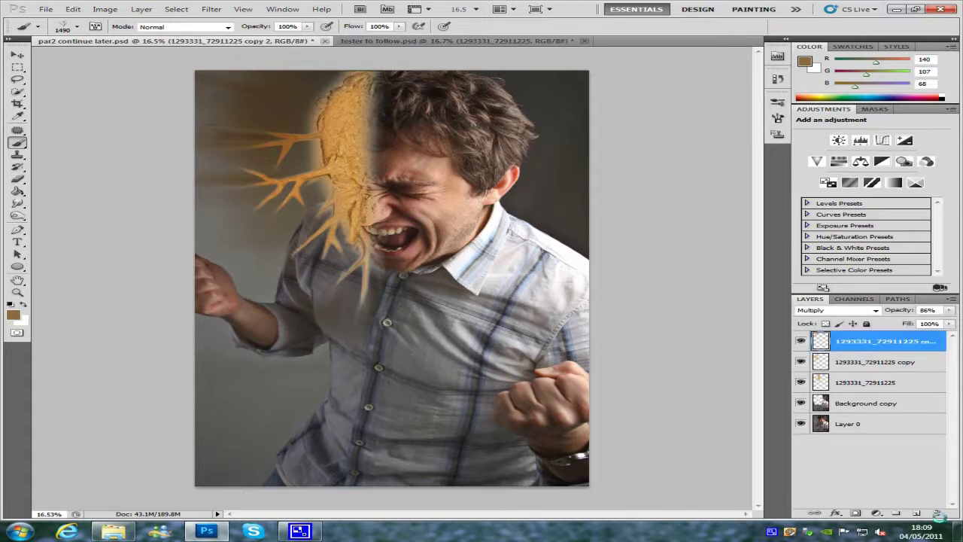
left_click(917, 512)
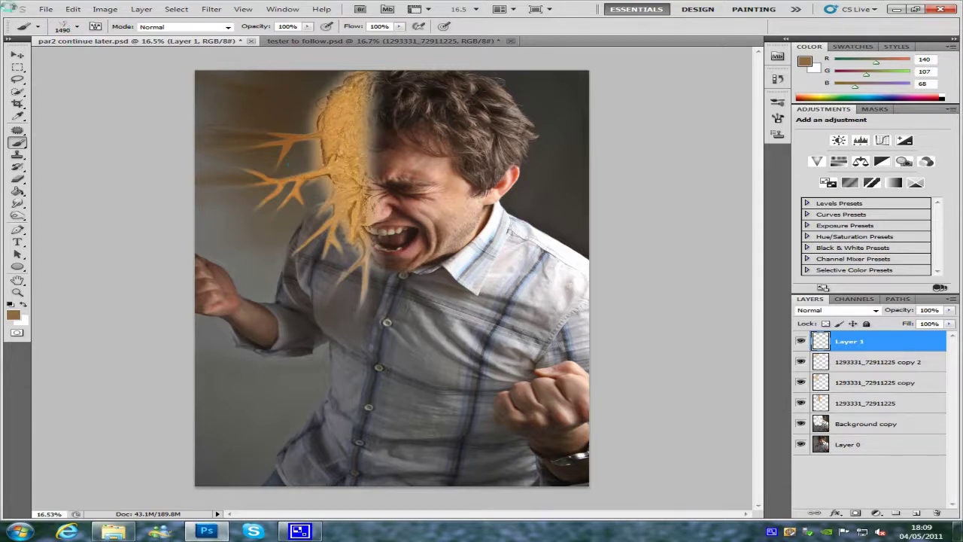
left_click(77, 26)
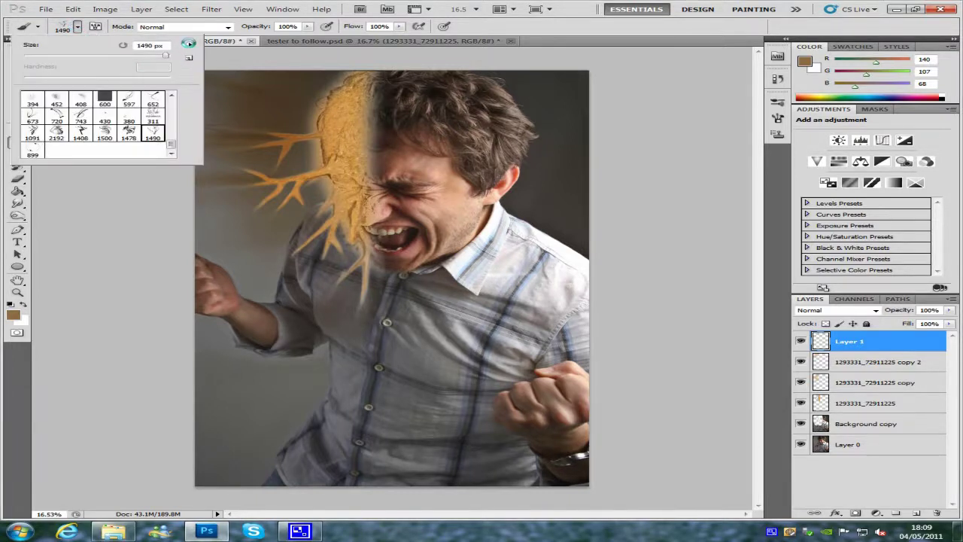
left_click_drag(163, 55, 169, 54)
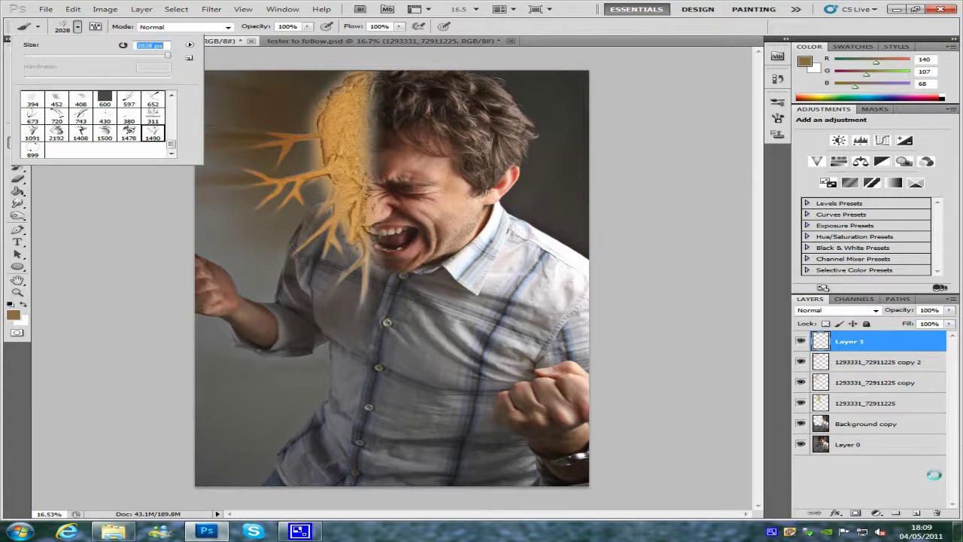
left_click(865, 342)
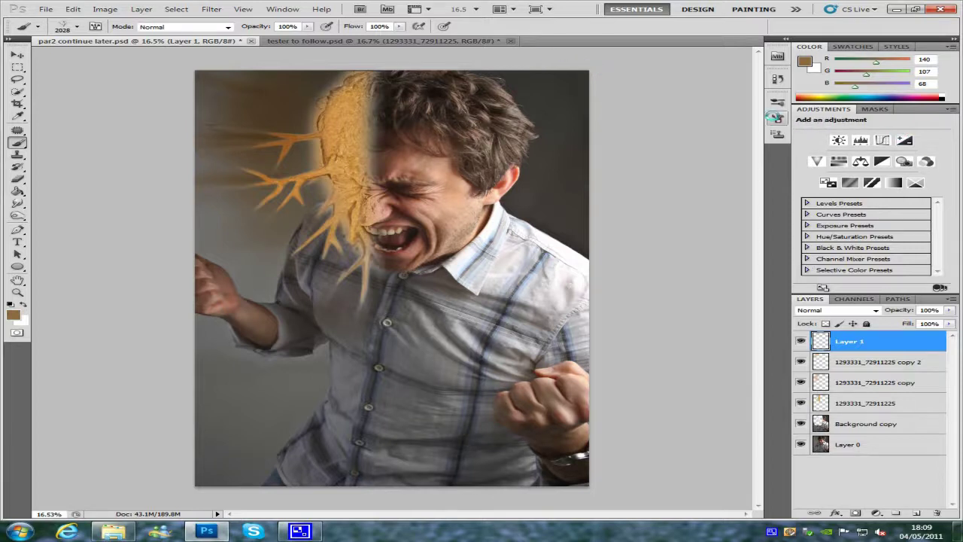
In the Brush panel, rotate the brush tip angle to 108°
left_click(776, 117)
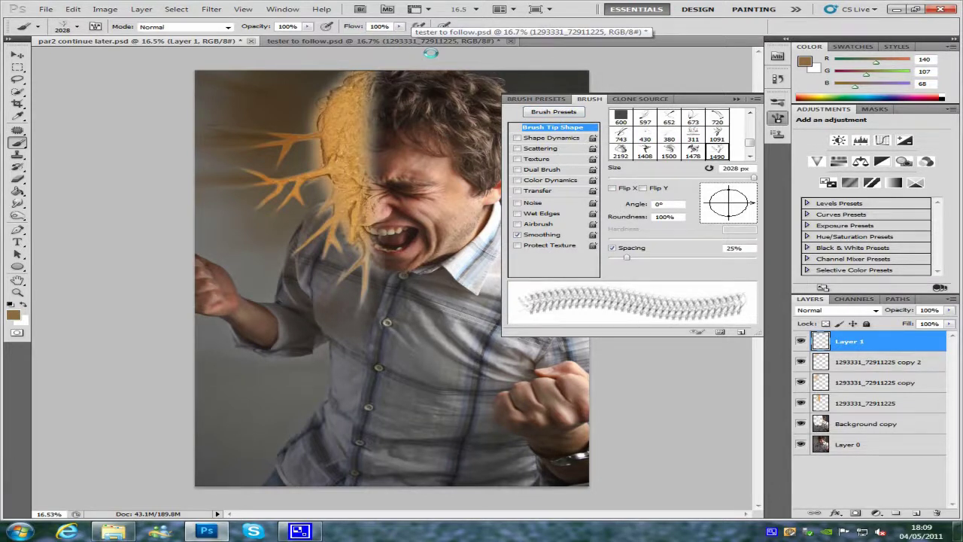
left_click(283, 8)
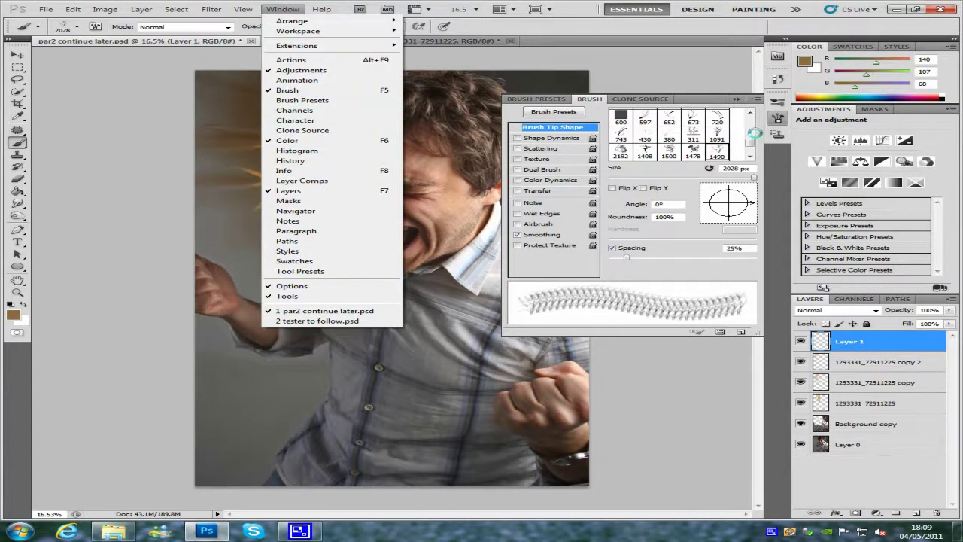
left_click(777, 117)
left_click(777, 118)
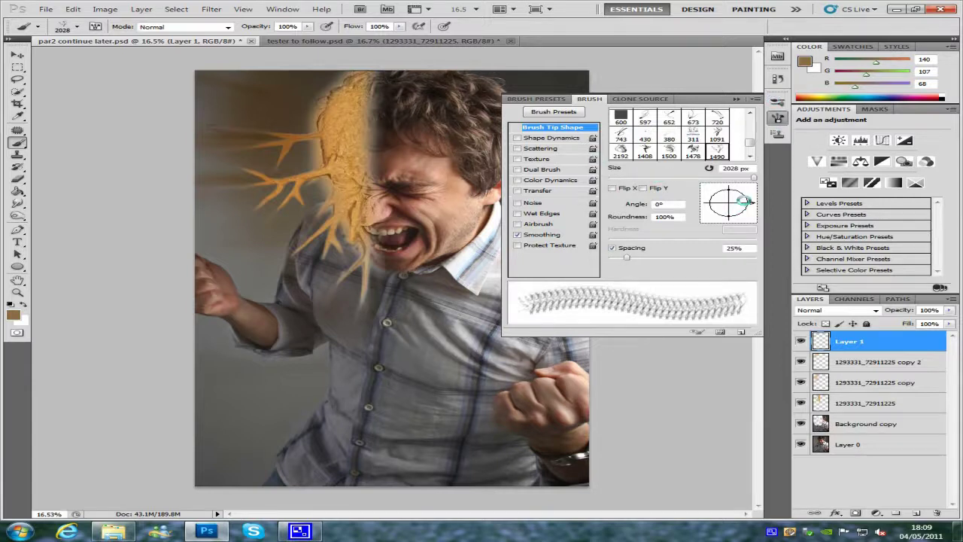
mouse_move(750, 200)
left_mouse_down()
mouse_move(716, 191)
mouse_move(704, 216)
mouse_move(711, 194)
mouse_move(728, 184)
left_mouse_up()
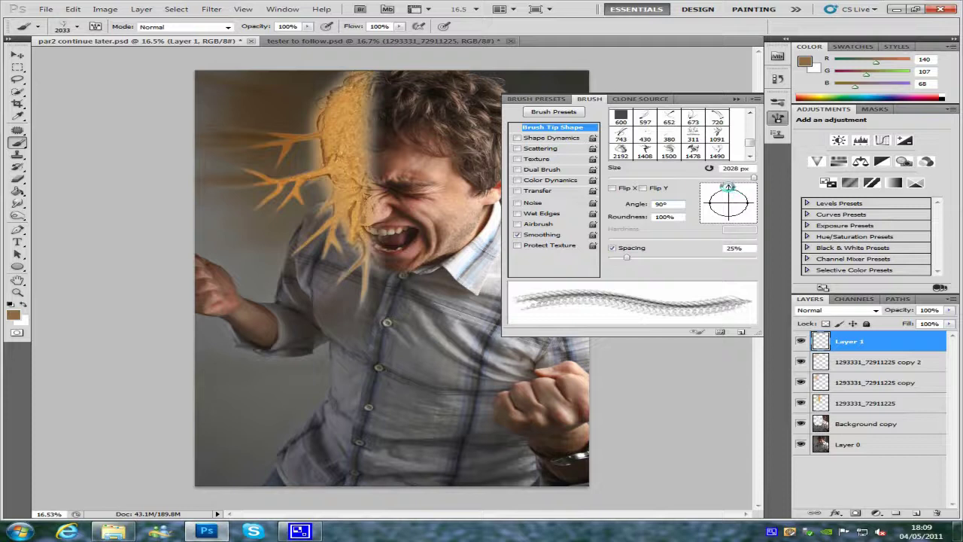
left_click_drag(728, 187, 723, 188)
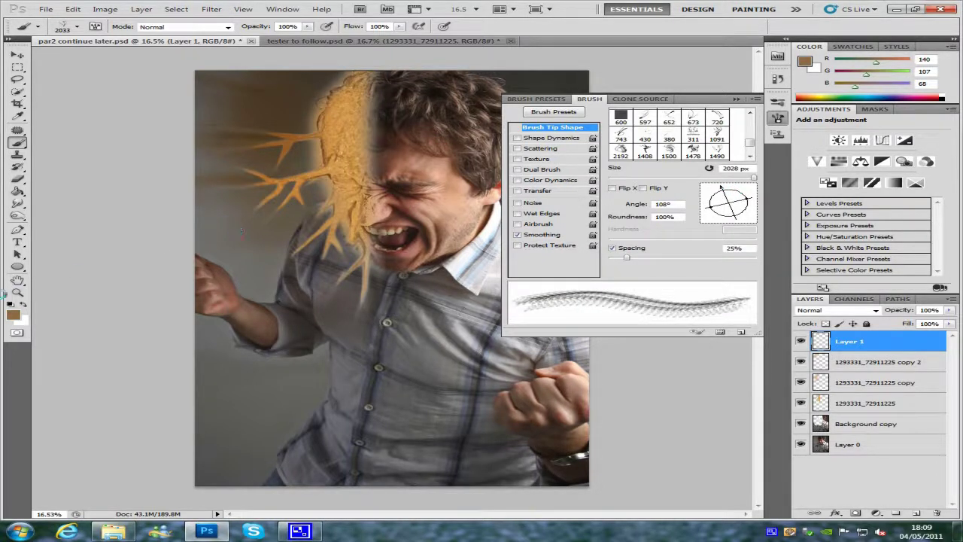
Sample sand colour c99145 from the face and stamp angled wispy strands left of the head
left_click(12, 314)
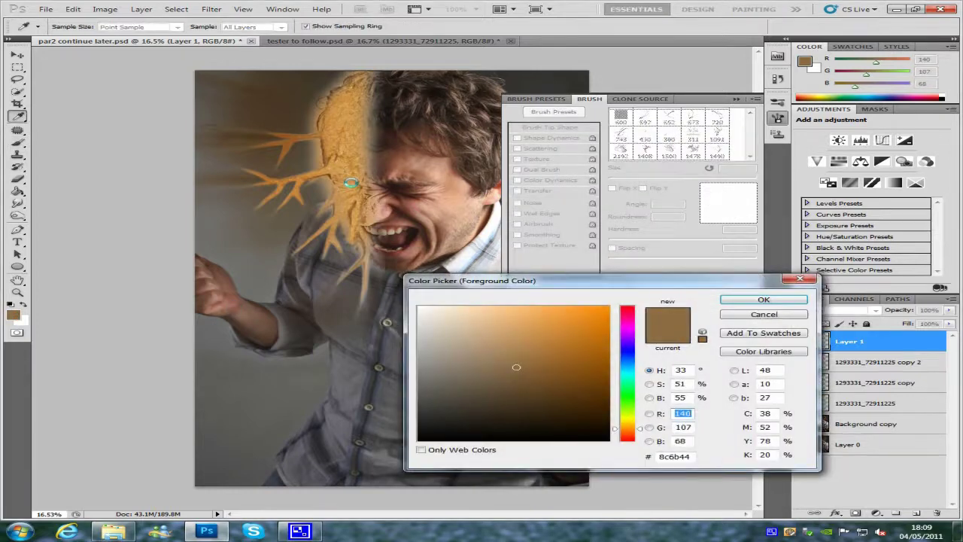
mouse_move(344, 142)
left_mouse_down()
mouse_move(365, 150)
mouse_move(344, 140)
left_mouse_up()
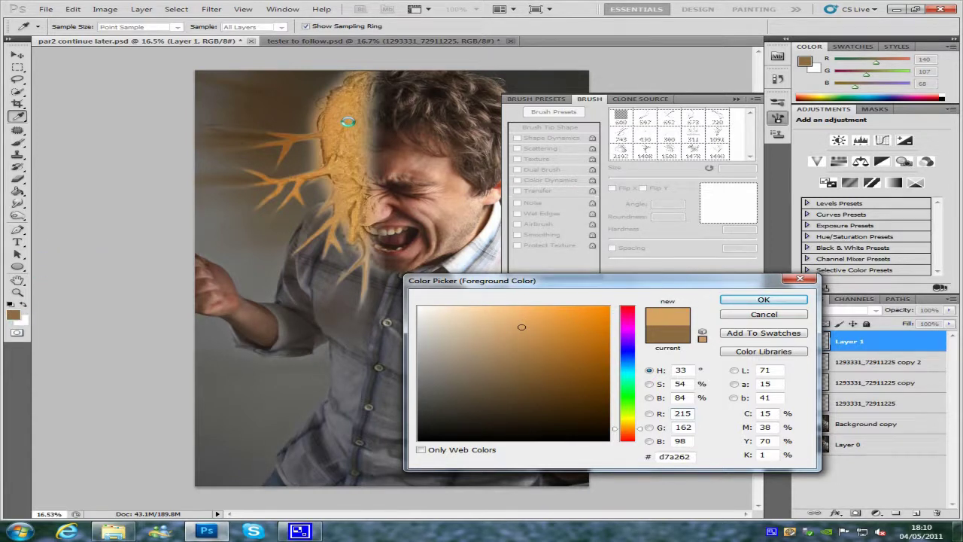
left_click(370, 136)
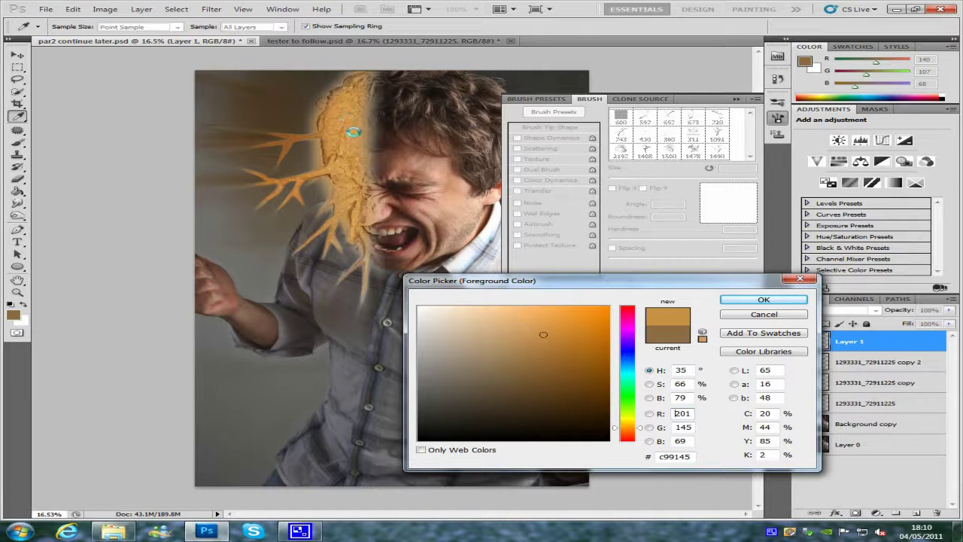
left_click(757, 300)
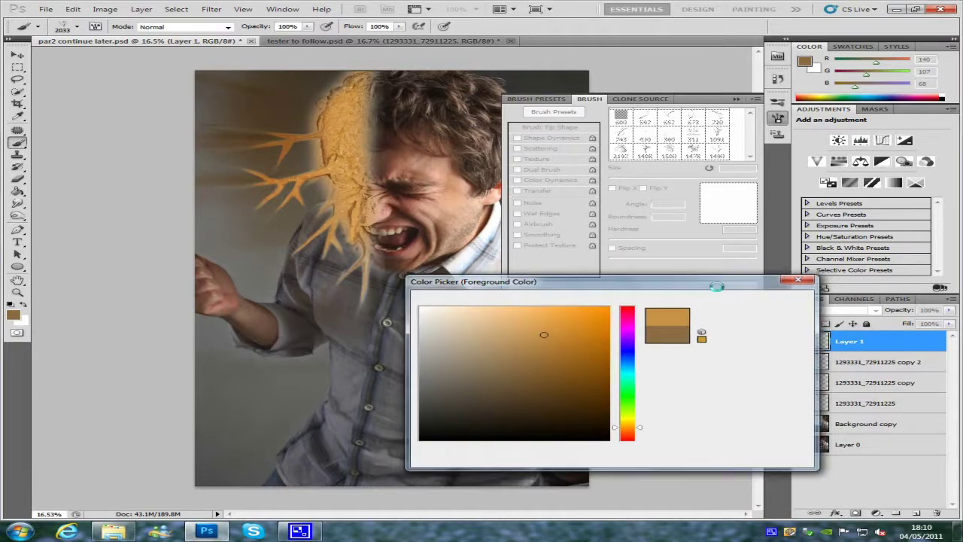
left_click(227, 222)
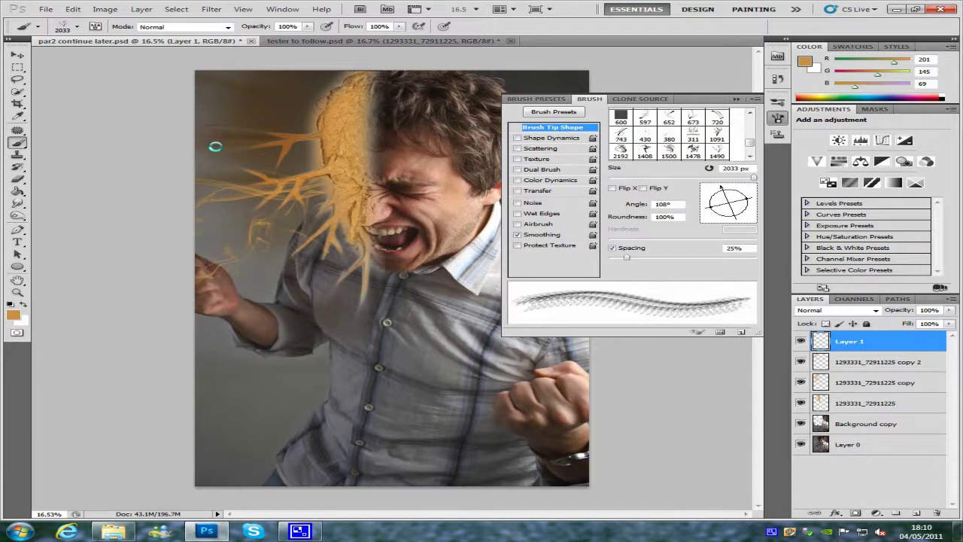
mouse_move(720, 188)
left_mouse_down()
mouse_move(744, 191)
mouse_move(714, 189)
mouse_move(702, 210)
mouse_move(712, 189)
mouse_move(738, 186)
left_mouse_up()
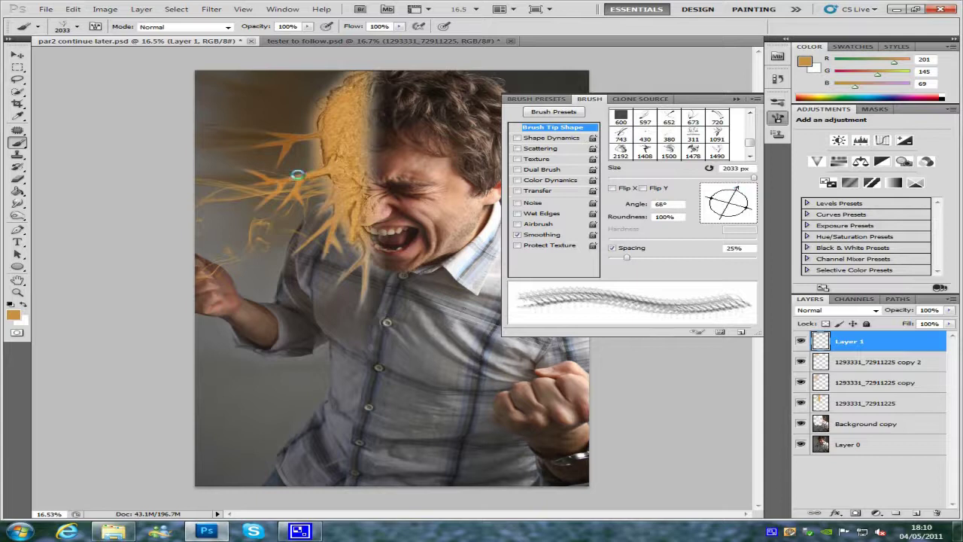
left_click(228, 124)
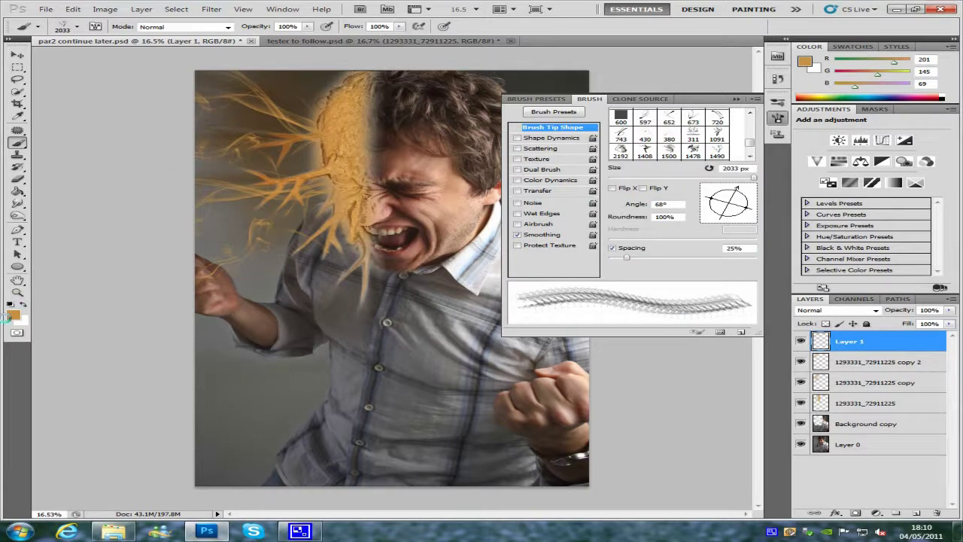
Sample the darker brown 94693b from the sand face as the foreground colour
left_click(11, 314)
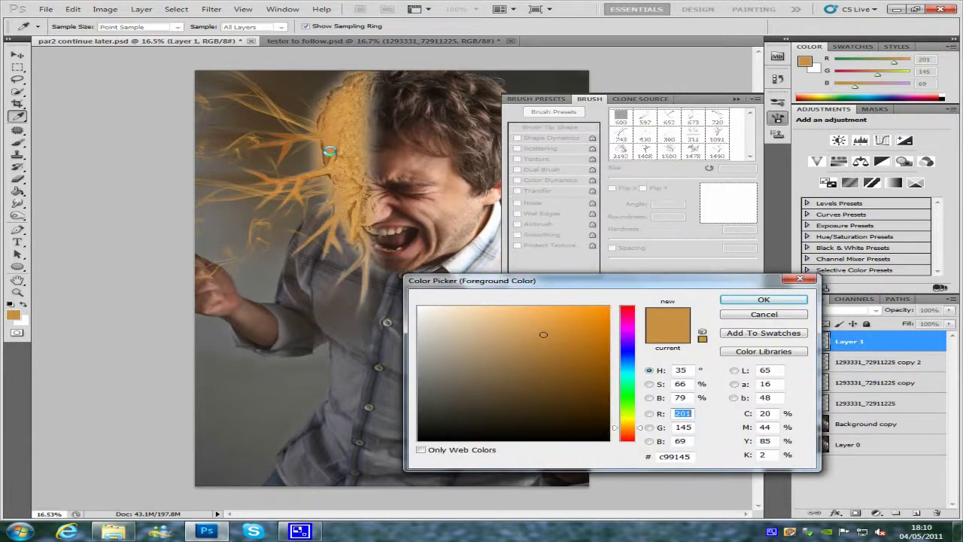
left_click(328, 158)
left_click(325, 161)
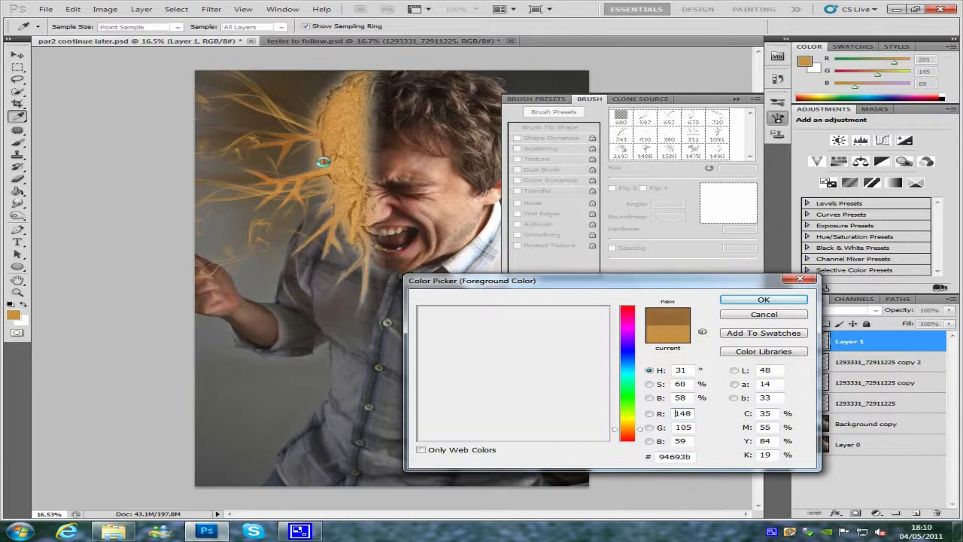
left_click(764, 299)
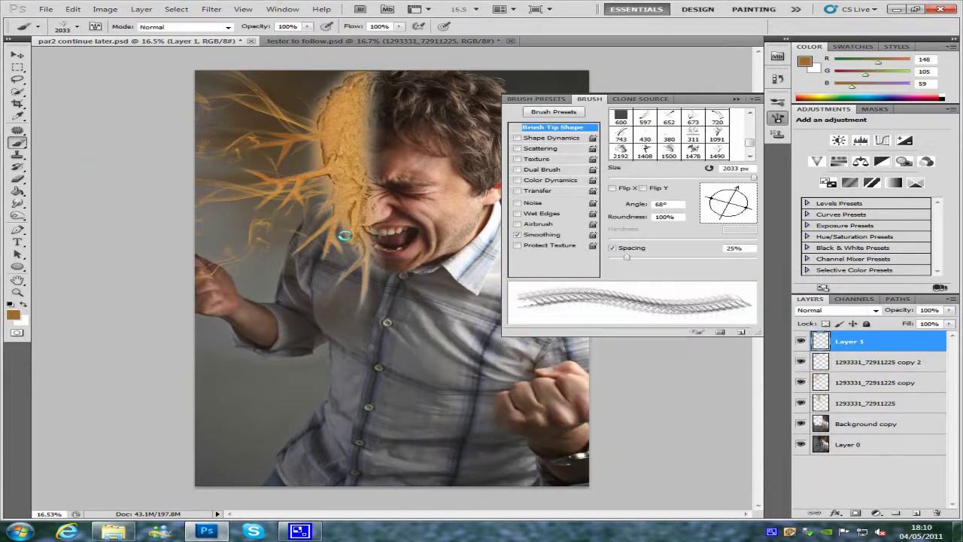
Add Layer 2 and stamp rotated strands beside the left and lower-left of the head
left_click(921, 513)
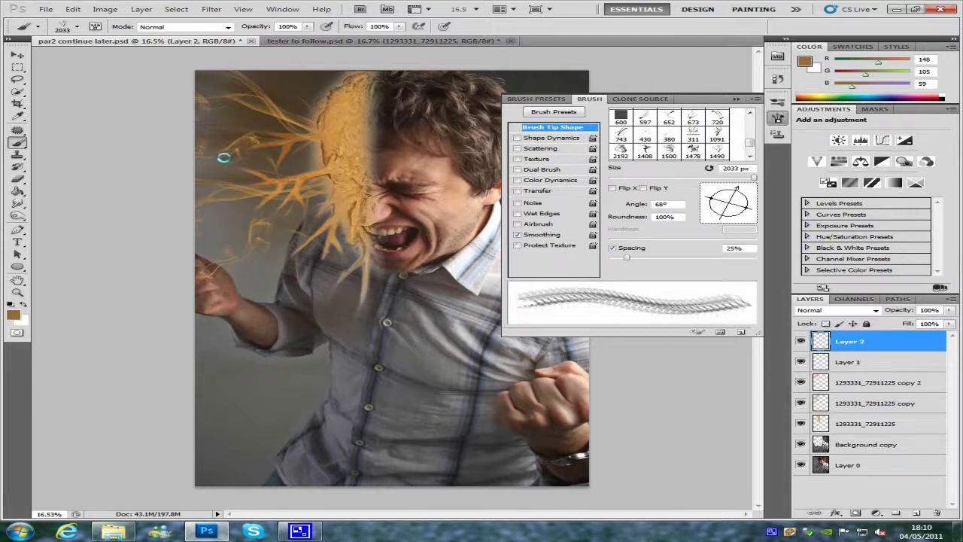
left_click(243, 219)
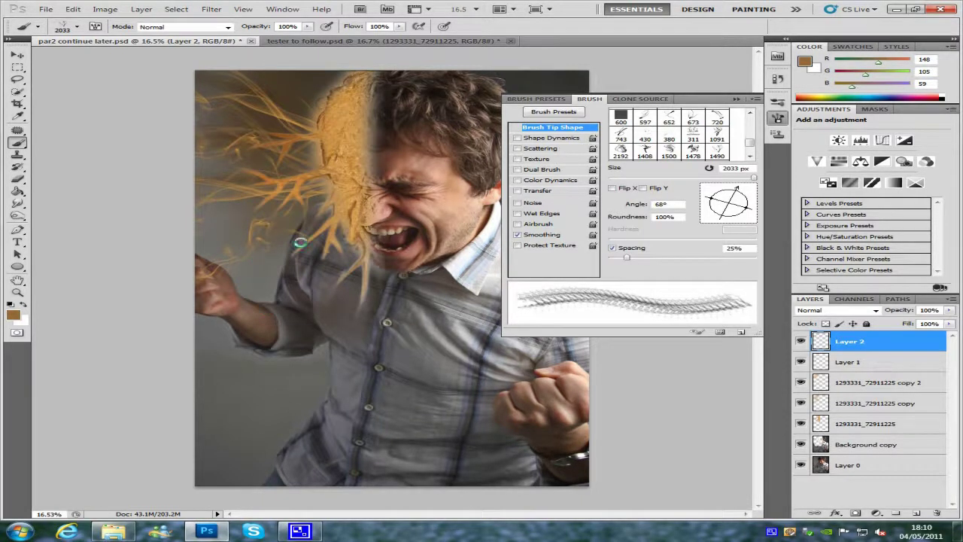
mouse_move(749, 188)
left_mouse_down()
mouse_move(710, 186)
mouse_move(709, 197)
left_mouse_up()
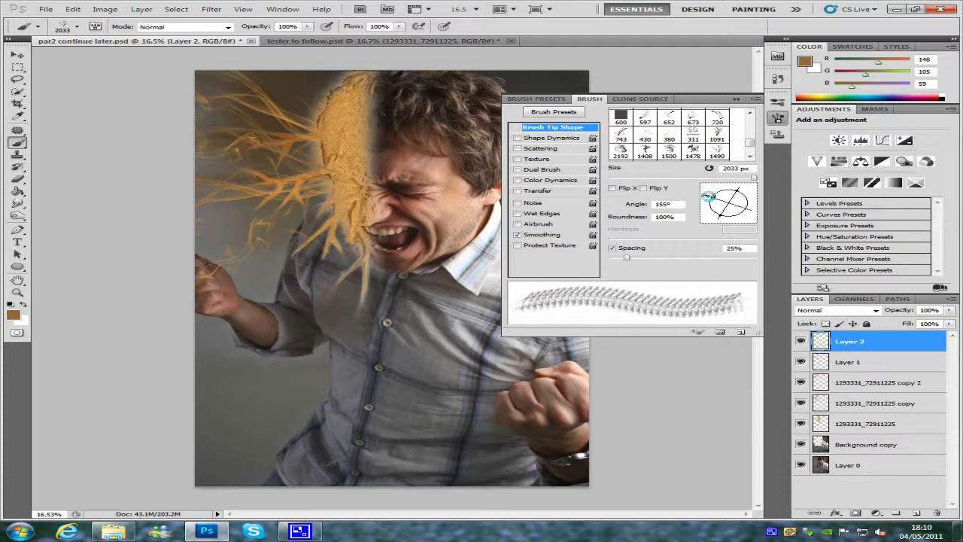
left_click(309, 276)
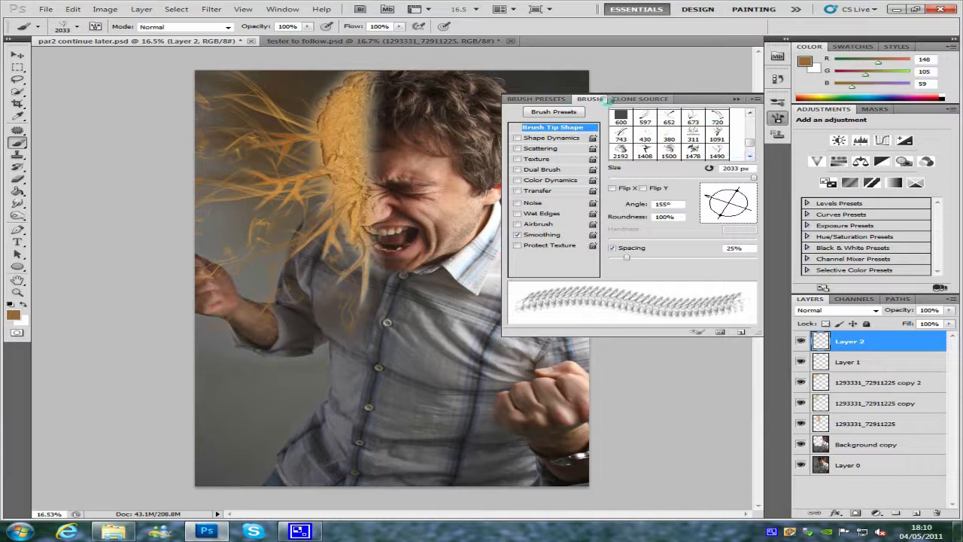
left_click(778, 117)
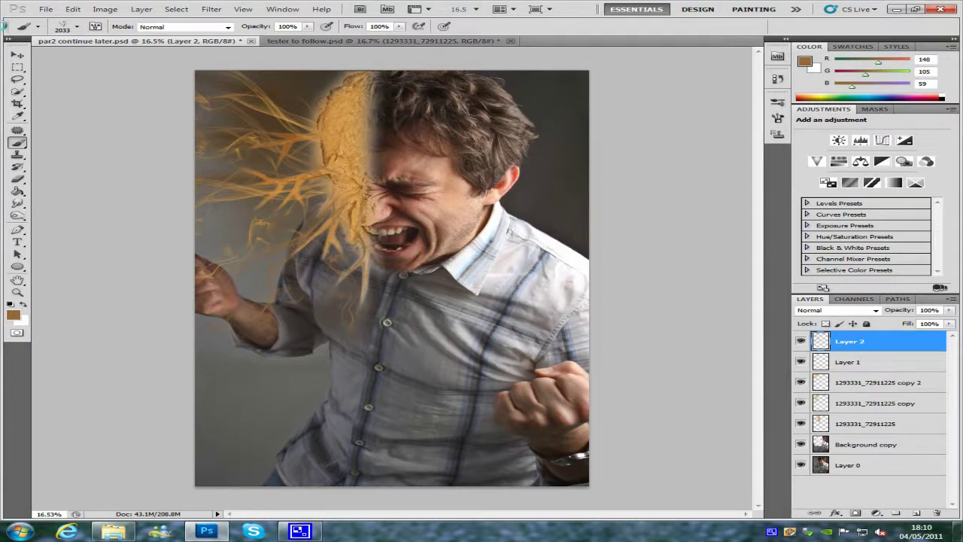
Pick the 1091 px hair-strand preset from the Brush Preset picker, passing over the 1490 px smoke brush
left_click(77, 26)
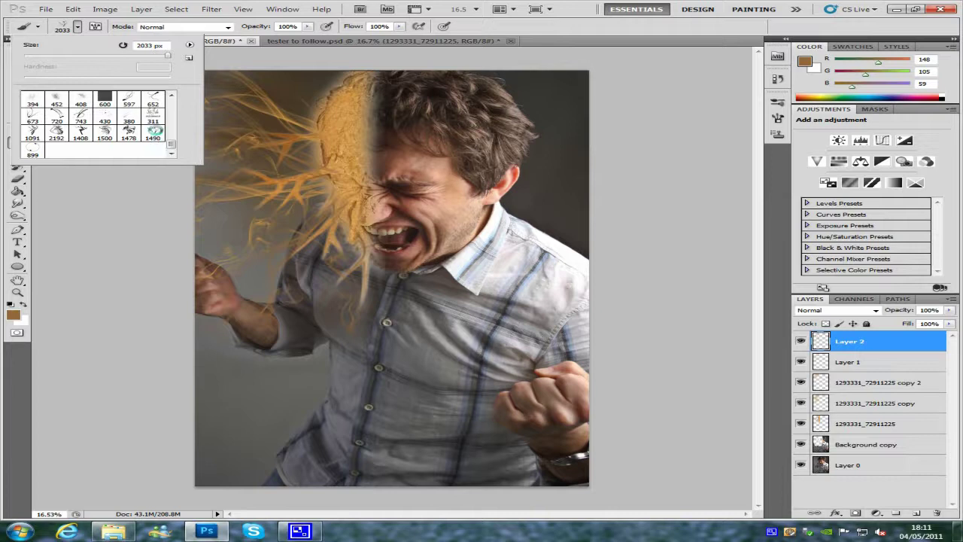
left_click(154, 132)
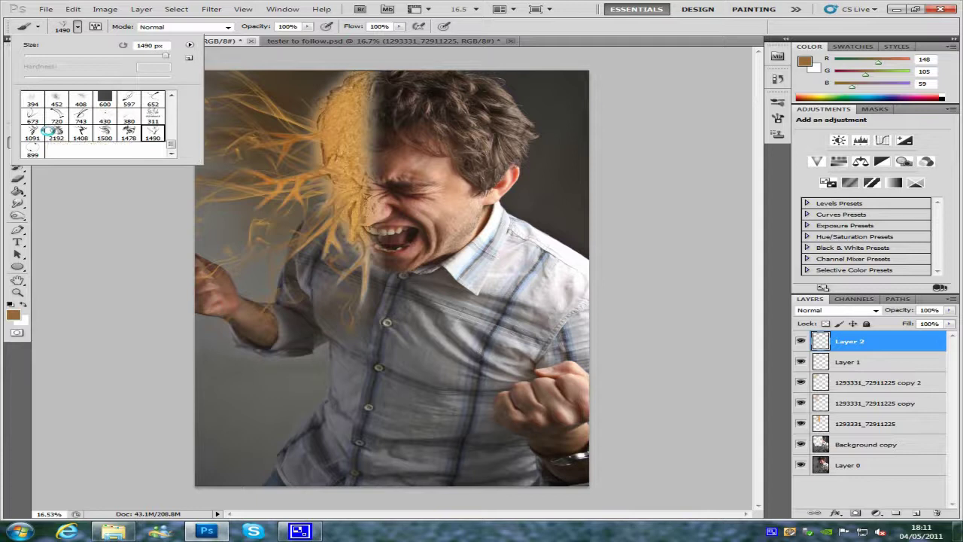
left_click(32, 131)
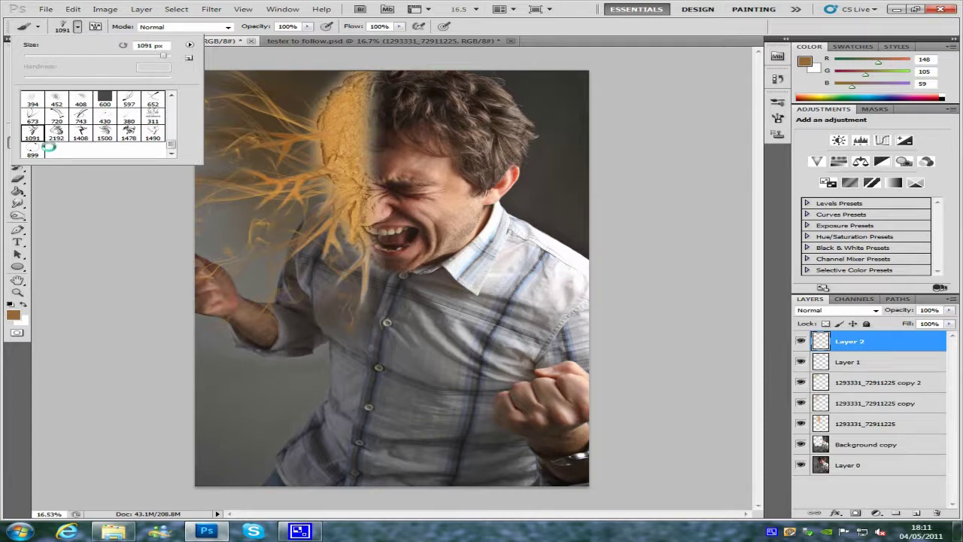
left_click(78, 26)
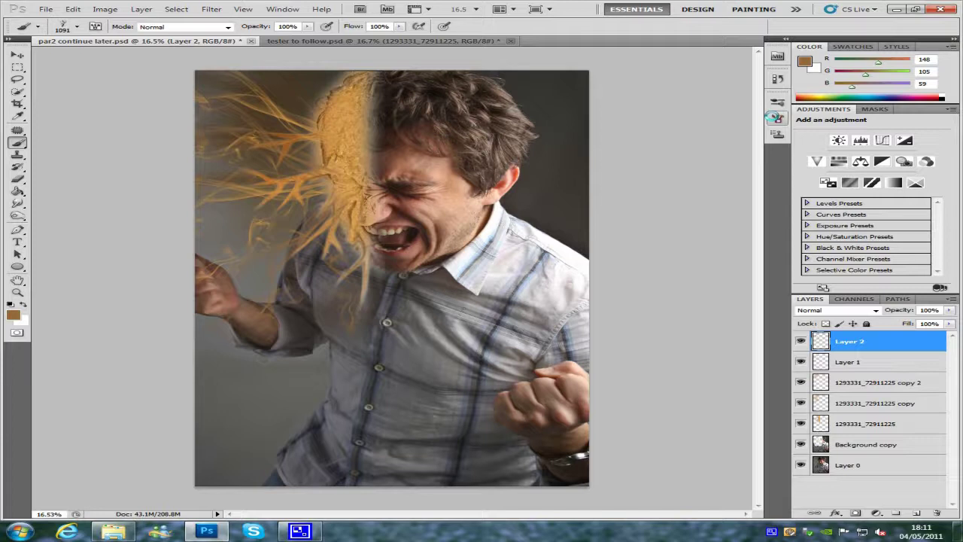
Rotate the brush tip angle to 125° in the Brush panel
left_click(776, 117)
left_click_drag(748, 203, 724, 183)
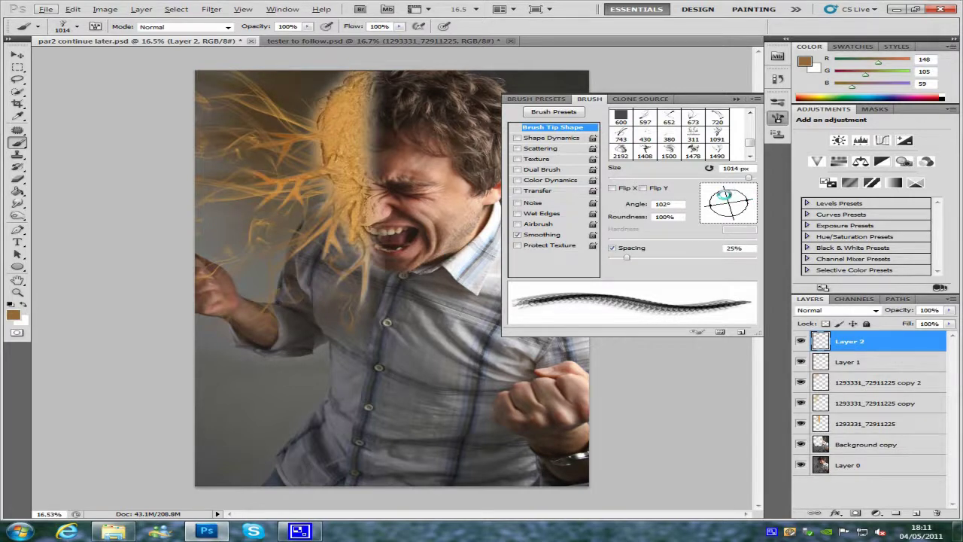
left_click_drag(723, 187, 715, 188)
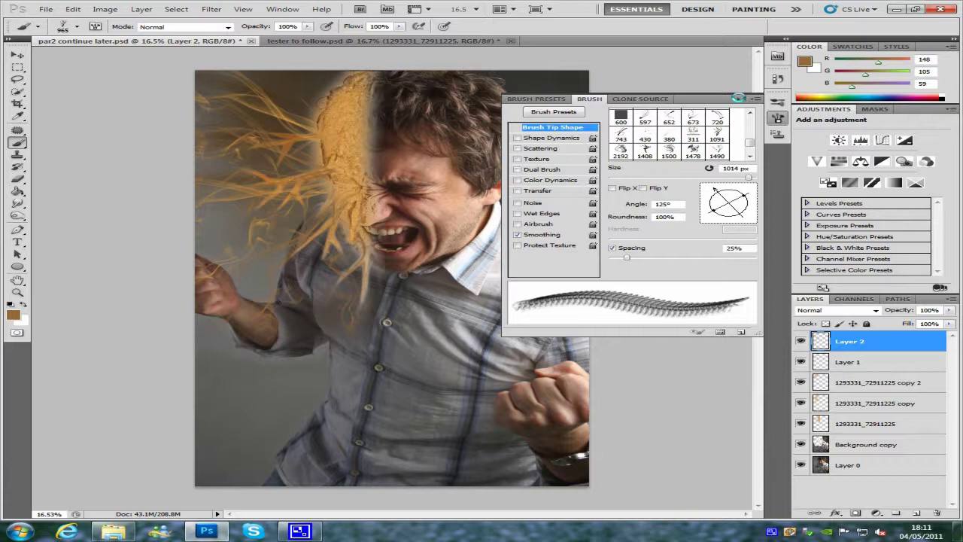
left_click(734, 100)
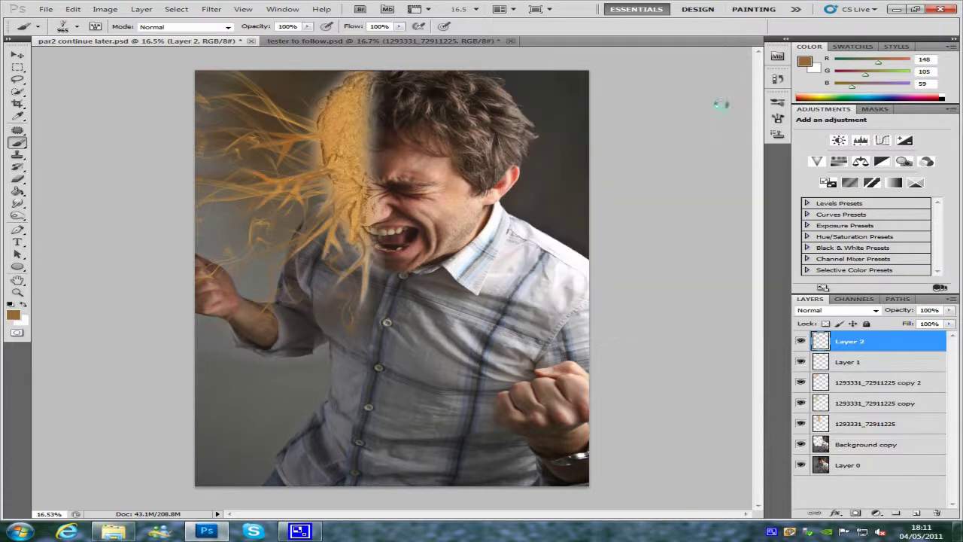
Select Layer 1 and lower its opacity to about 93%
left_click(923, 360)
left_click(950, 310)
left_click_drag(949, 323, 943, 321)
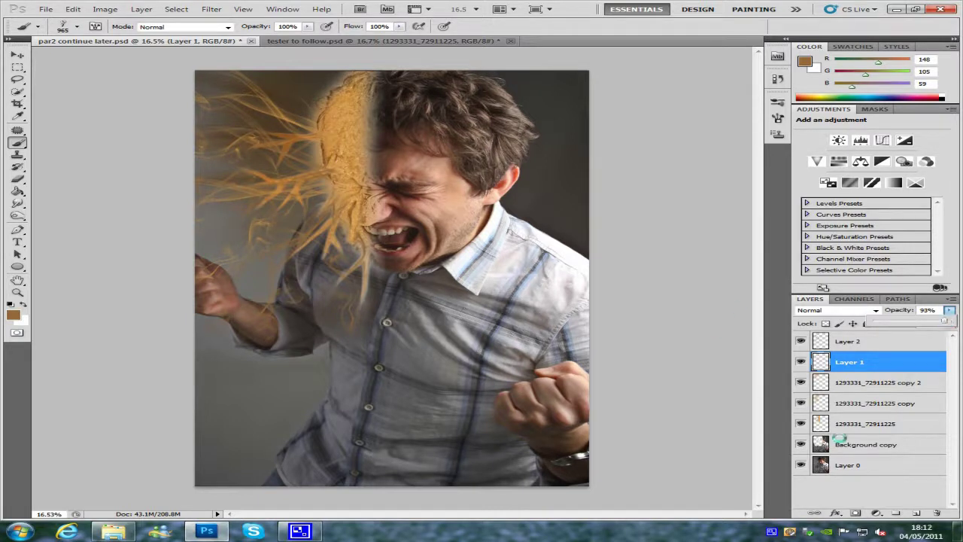
left_click(895, 485)
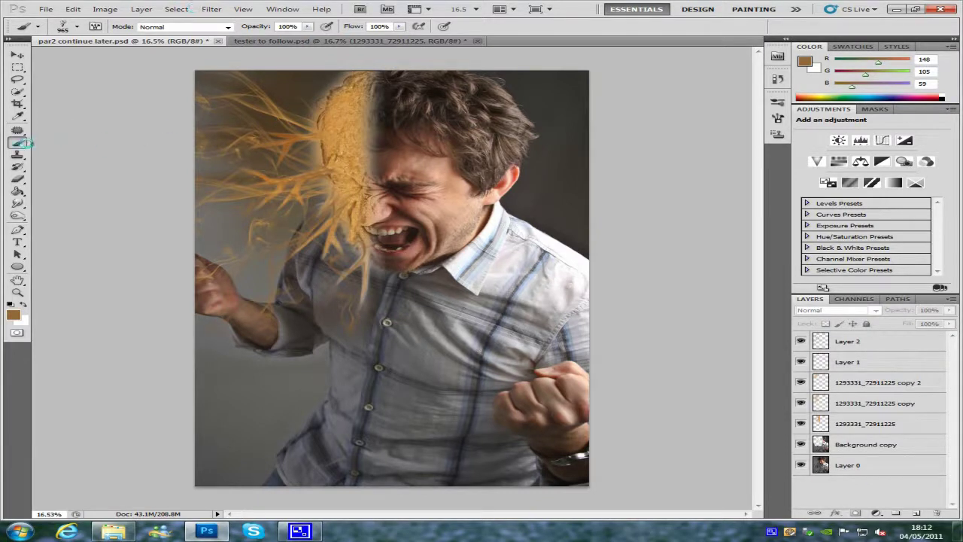
Try the 533 px preset, then settle on brush preset 421 enlarged to 2186 px
left_click(76, 26)
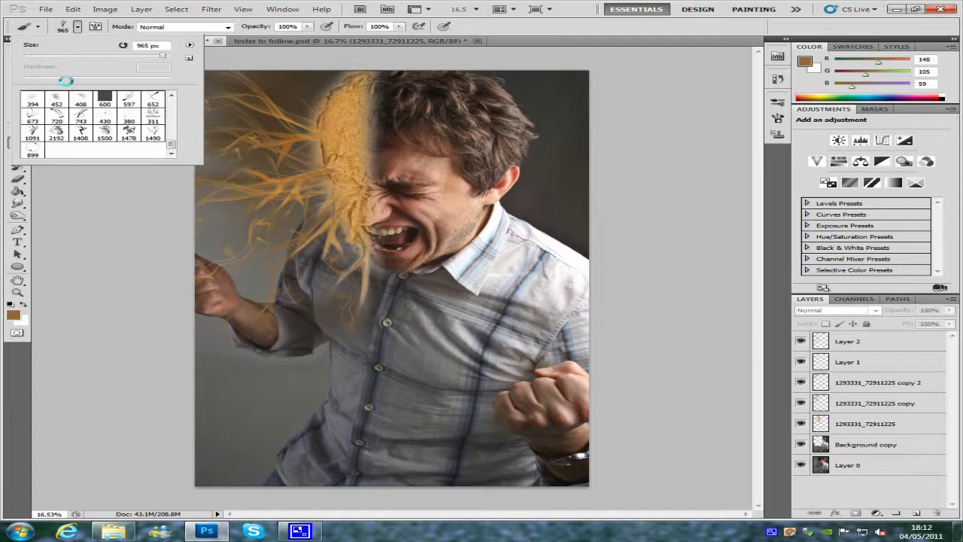
scroll(172, 136, "up", 10)
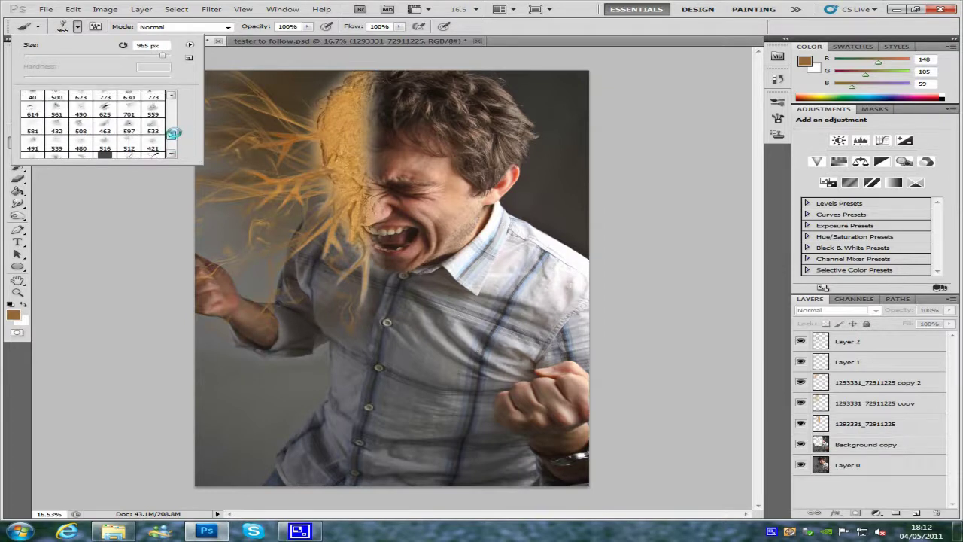
left_click(153, 130)
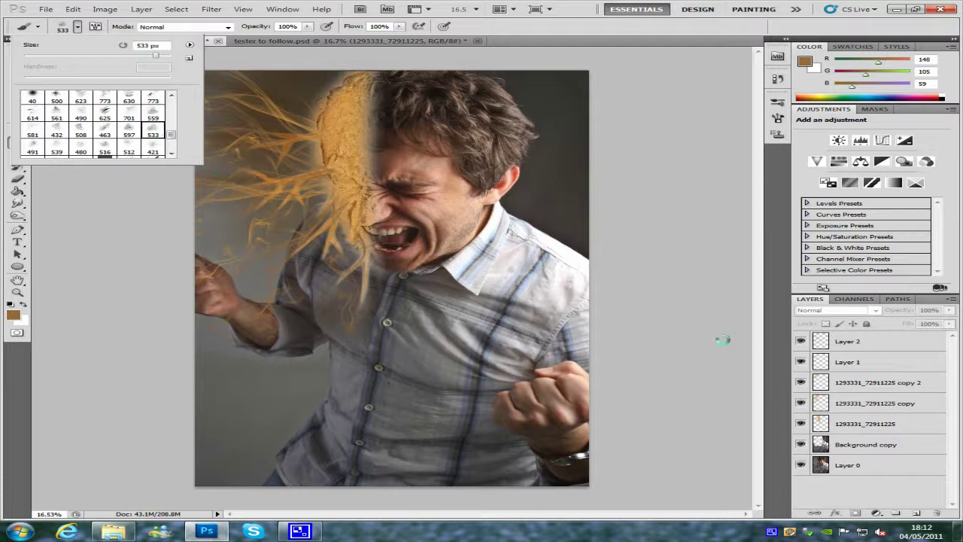
left_click(873, 343)
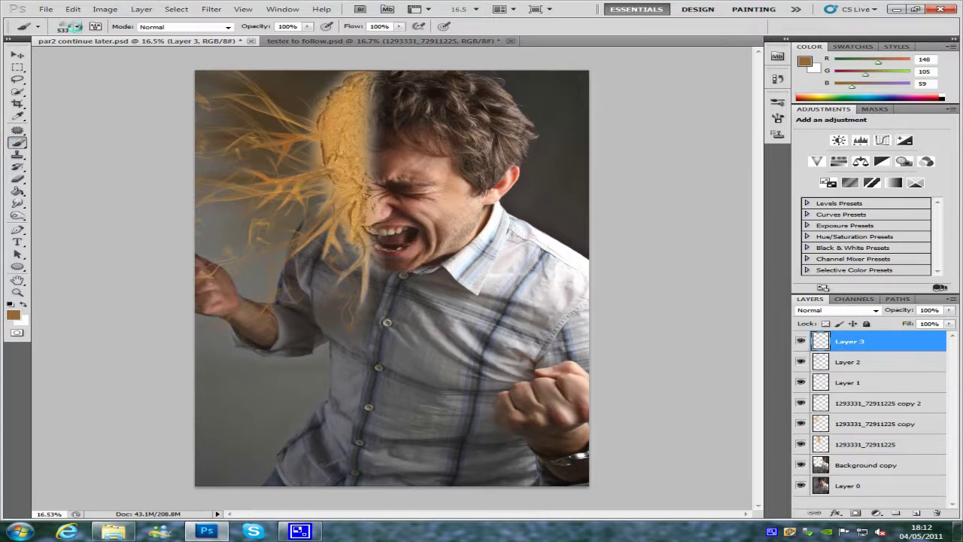
left_click(68, 27)
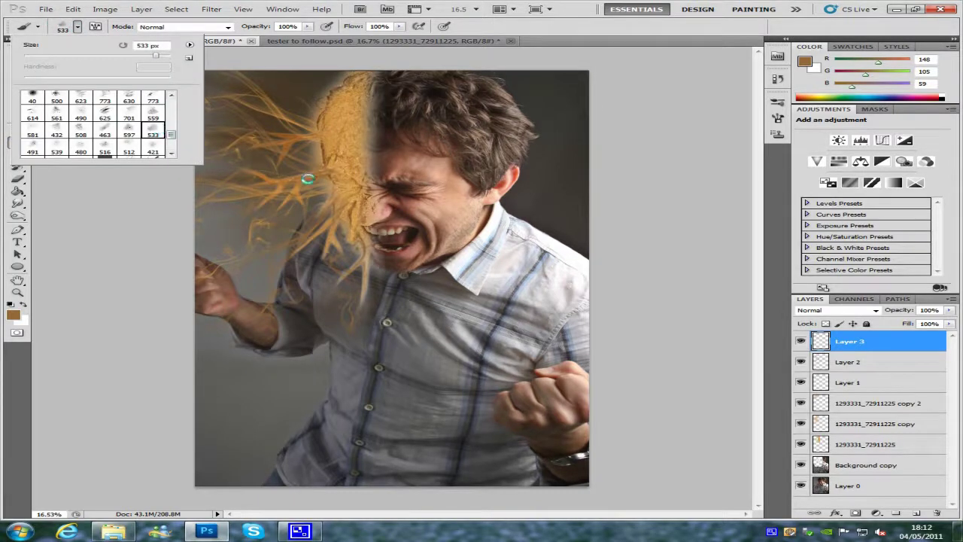
left_click(152, 149)
left_click_drag(150, 55, 168, 55)
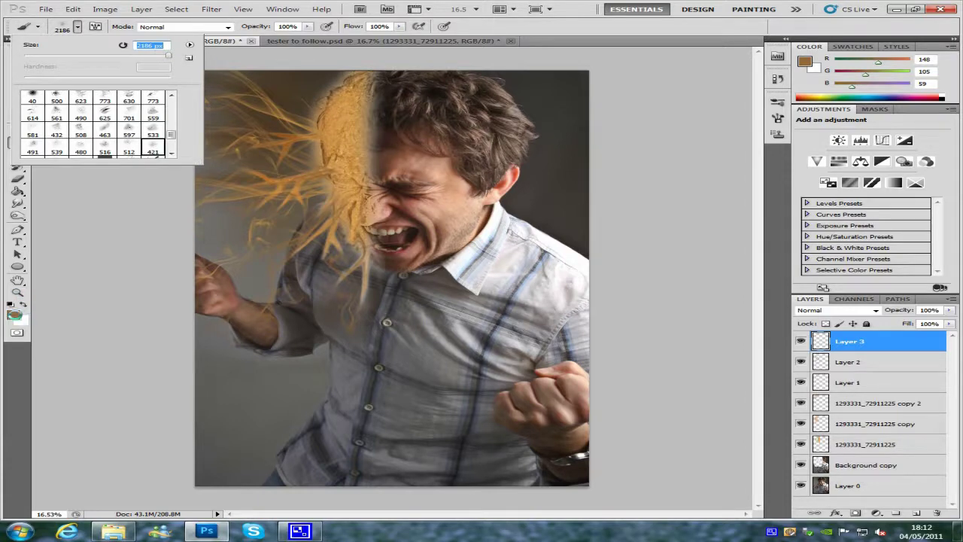
Choose a medium dark brown foreground colour in the Color Picker and take the Brush tool
left_click(14, 315)
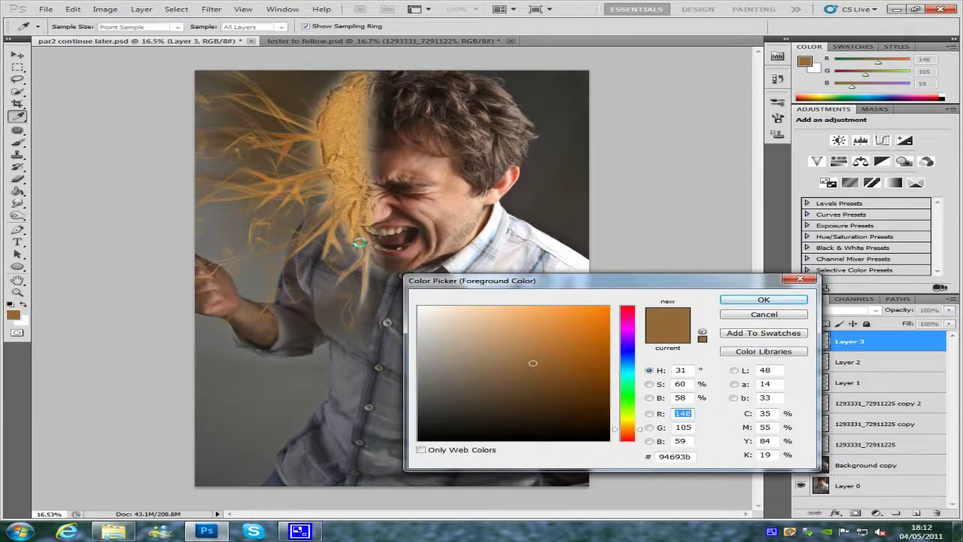
left_click(566, 395)
left_click(592, 397)
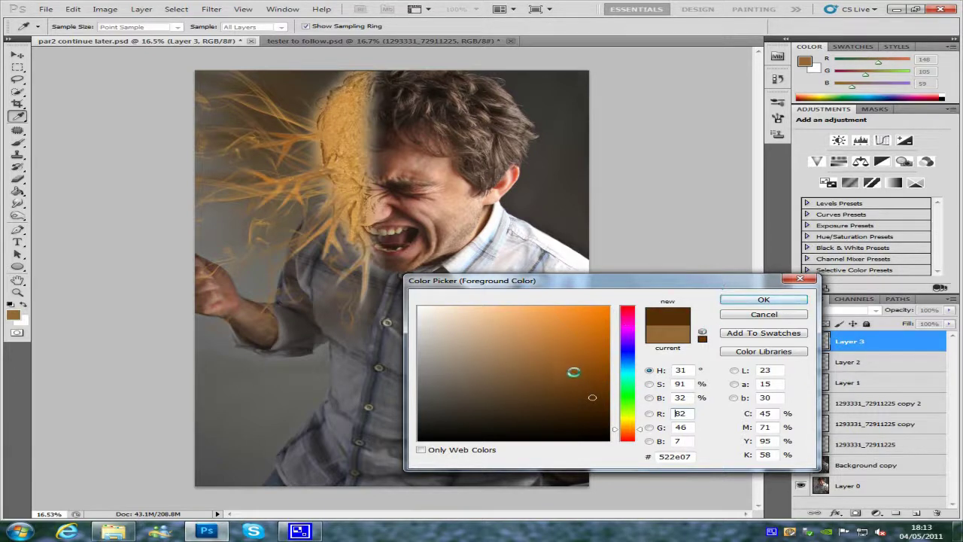
left_click(577, 385)
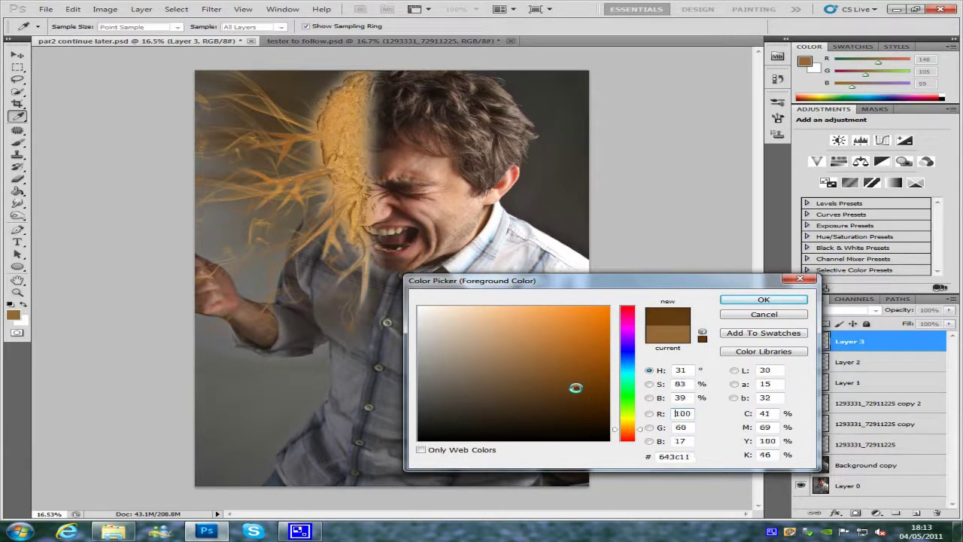
left_click(756, 299)
key("b")
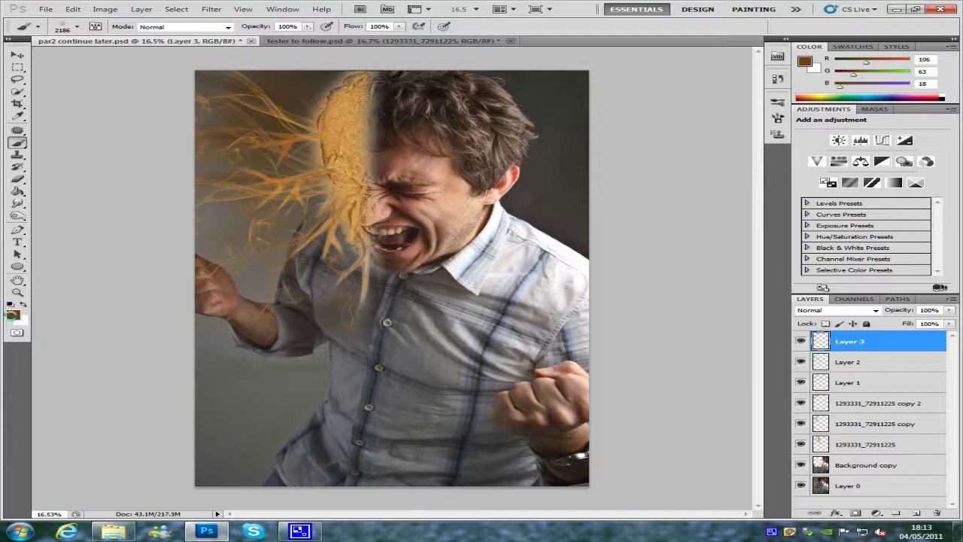
Sample sandy orange R207 G145 B64 from the face and brush faint dust near the hand
left_click(12, 314)
left_click_drag(559, 390, 558, 355)
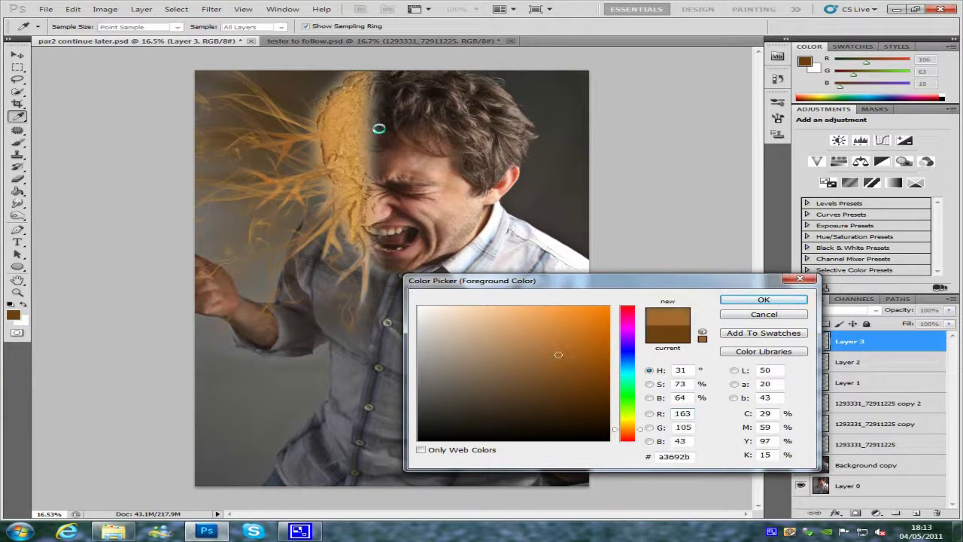
left_click(345, 130)
left_click(751, 300)
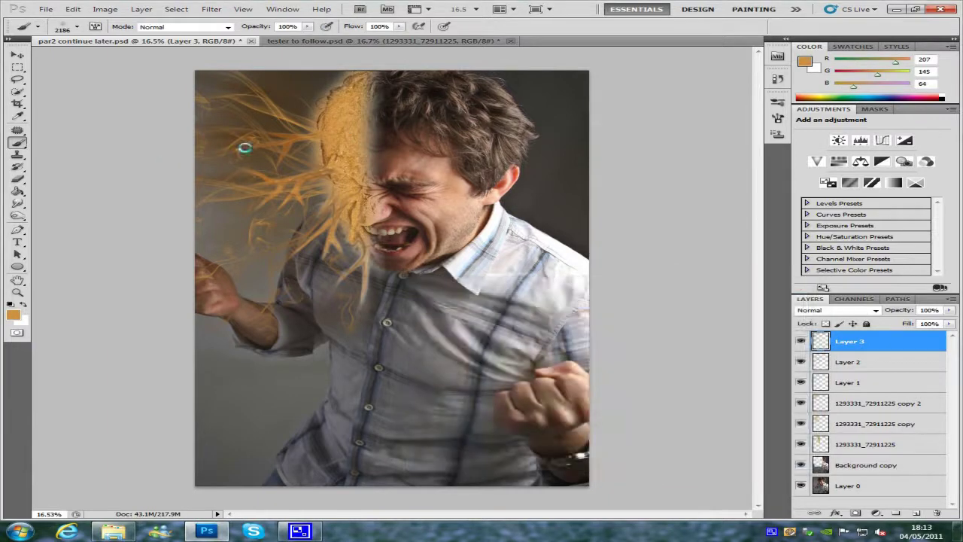
left_click_drag(230, 249, 252, 264)
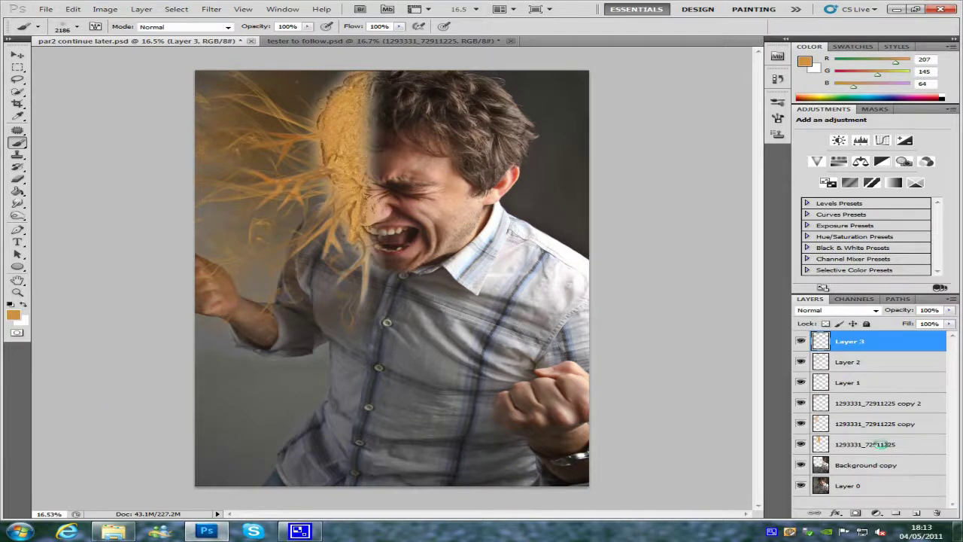
Reselect Layer 3 and add a new empty Layer 4 on top
double_click(880, 444)
left_click(679, 275)
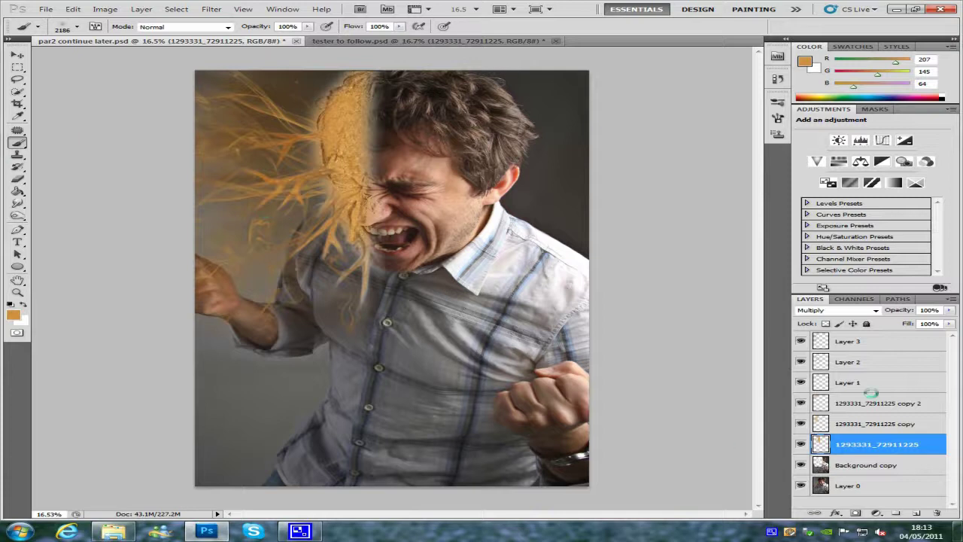
double_click(885, 341)
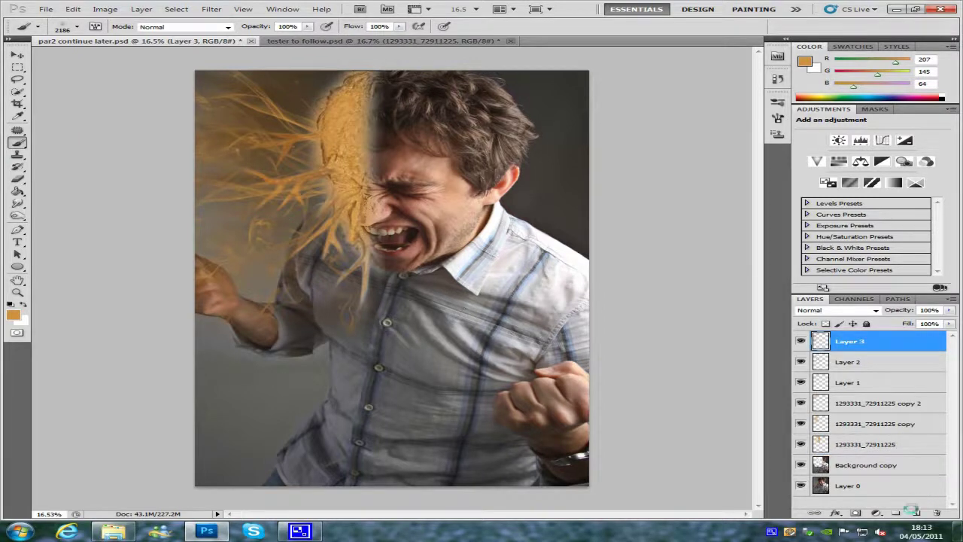
left_click(916, 512)
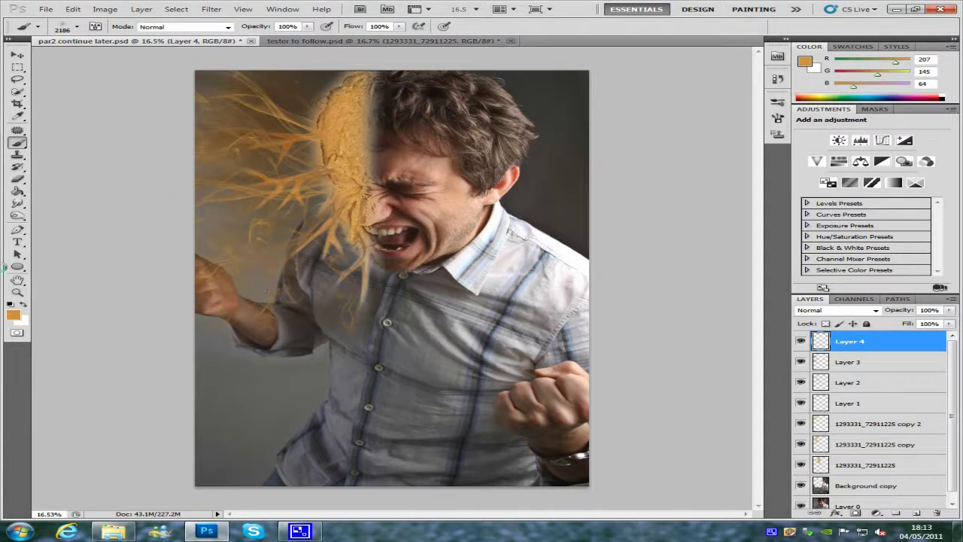
Set the paint to black and shrink a soft round brush to 900 px
left_click(9, 303)
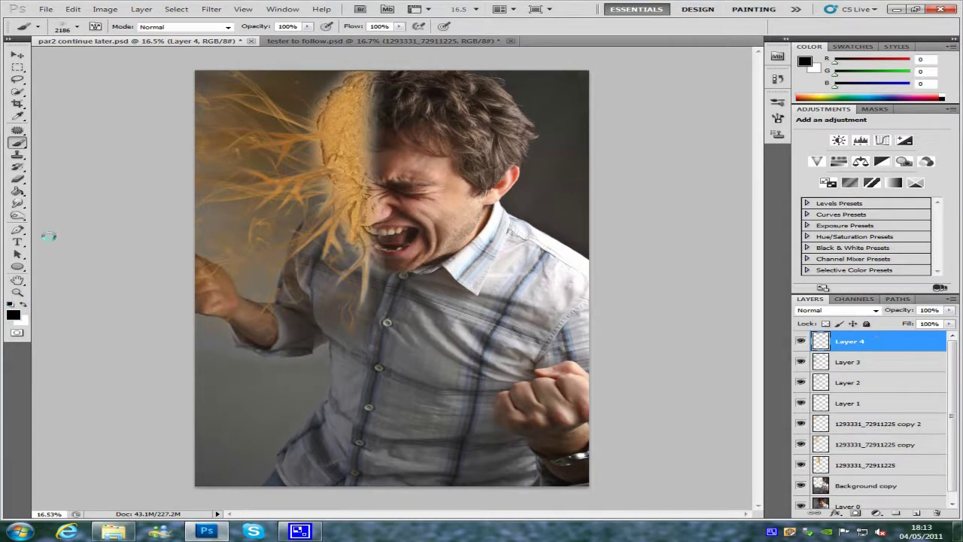
left_click(76, 26)
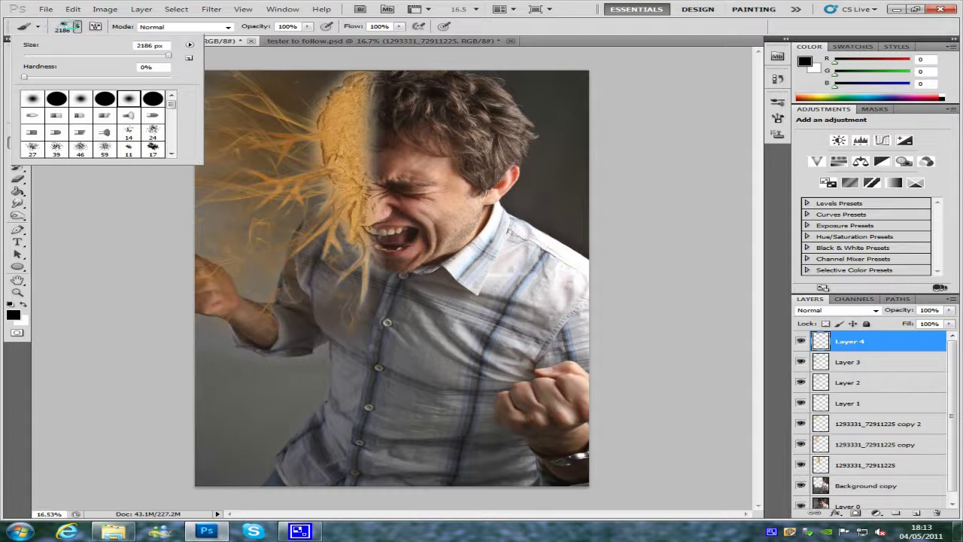
left_click(75, 26)
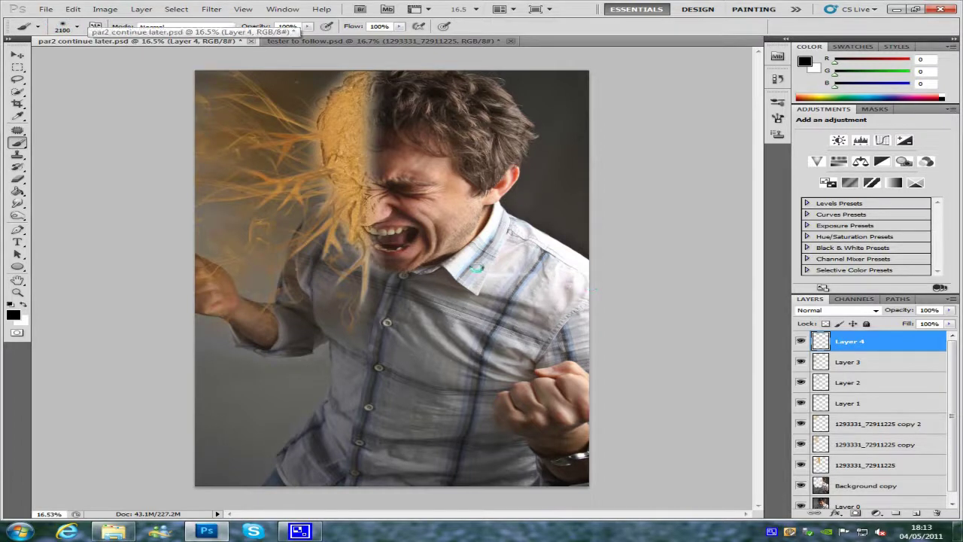
key("bracketleft")
key("bracketleft")
key("bracketleft")
key("bracketleft")
key("bracketleft")
key("bracketleft")
key("bracketleft")
key("bracketleft")
key("bracketleft")
key("bracketleft")
key("bracketleft")
key("bracketleft")
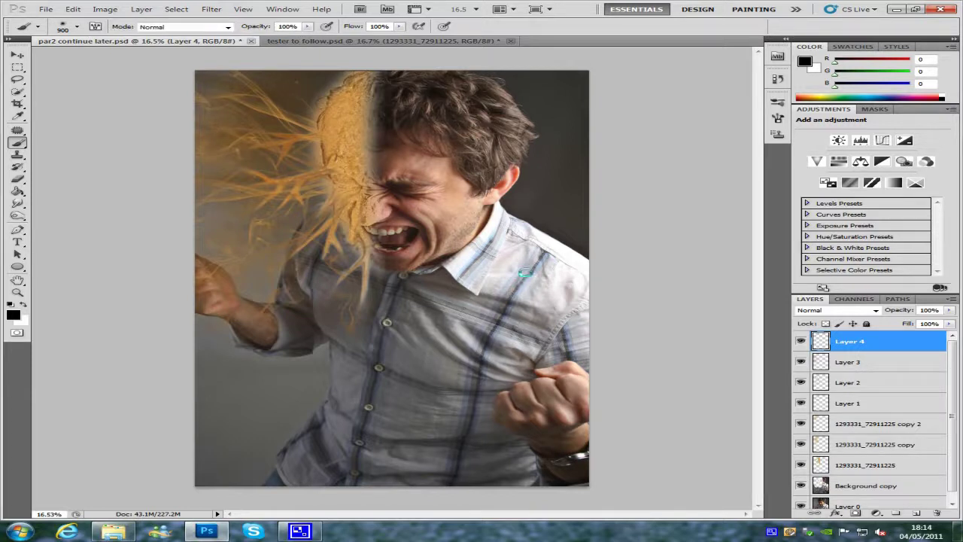
Dab soft black shading on the shirt and set Layer 4 opacity to 34%
left_click(524, 271)
left_click(558, 307)
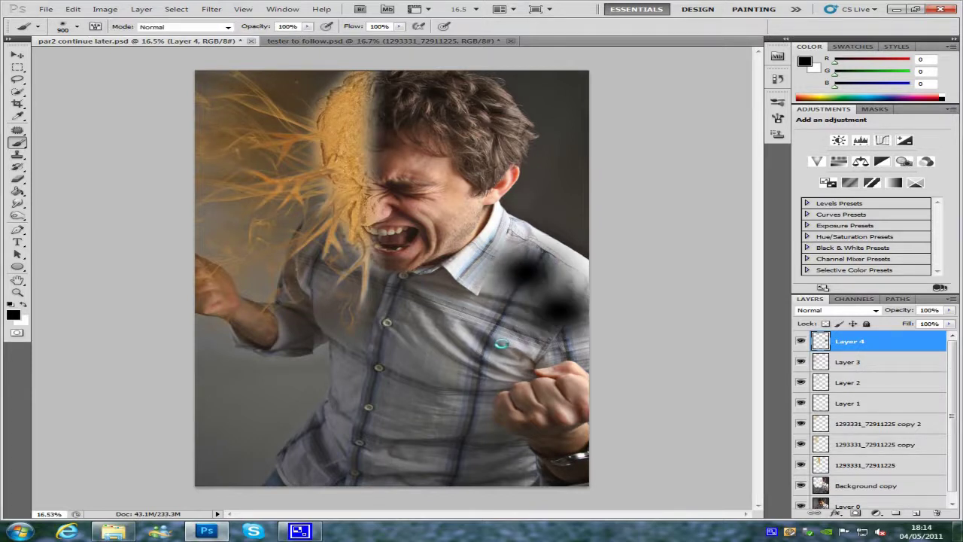
left_click(457, 351)
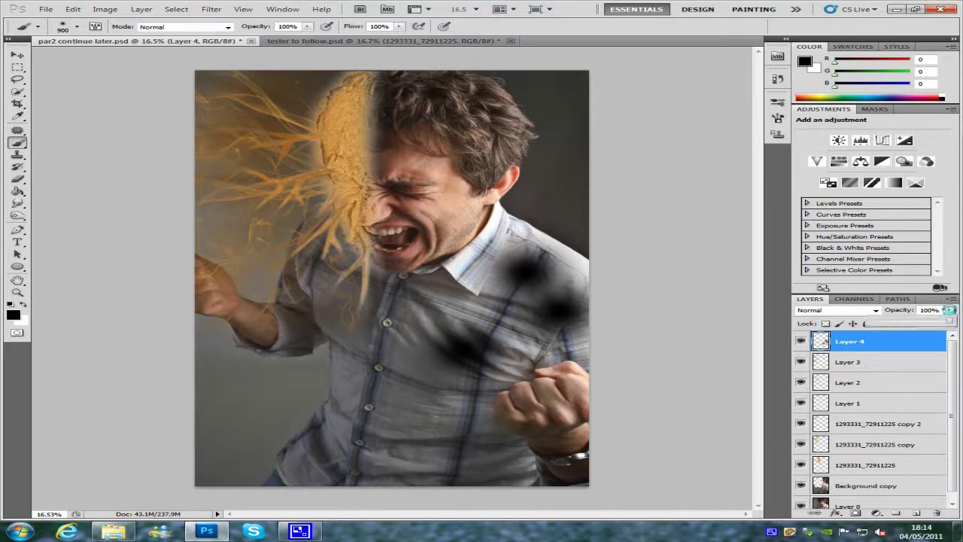
mouse_move(949, 310)
left_mouse_down()
mouse_move(943, 319)
mouse_move(898, 320)
left_mouse_up()
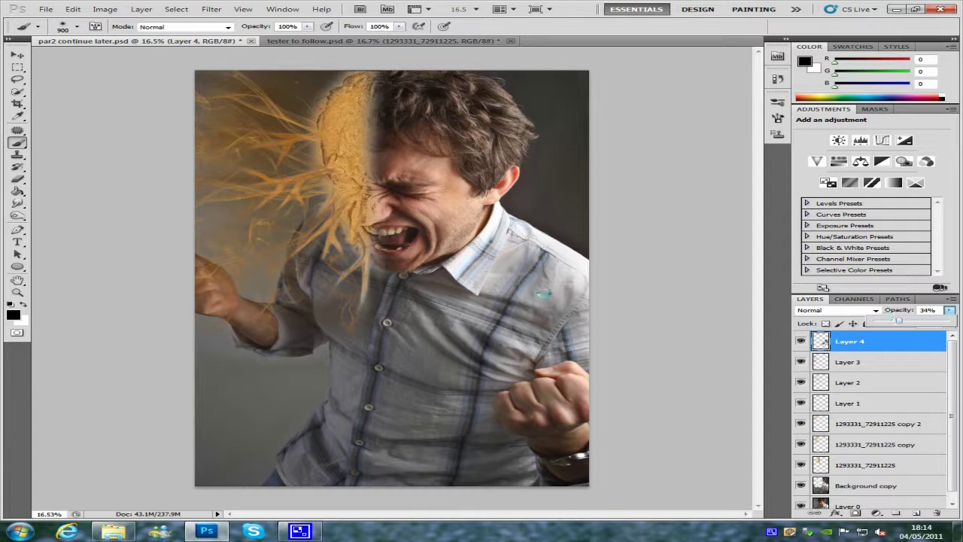
left_click(501, 292)
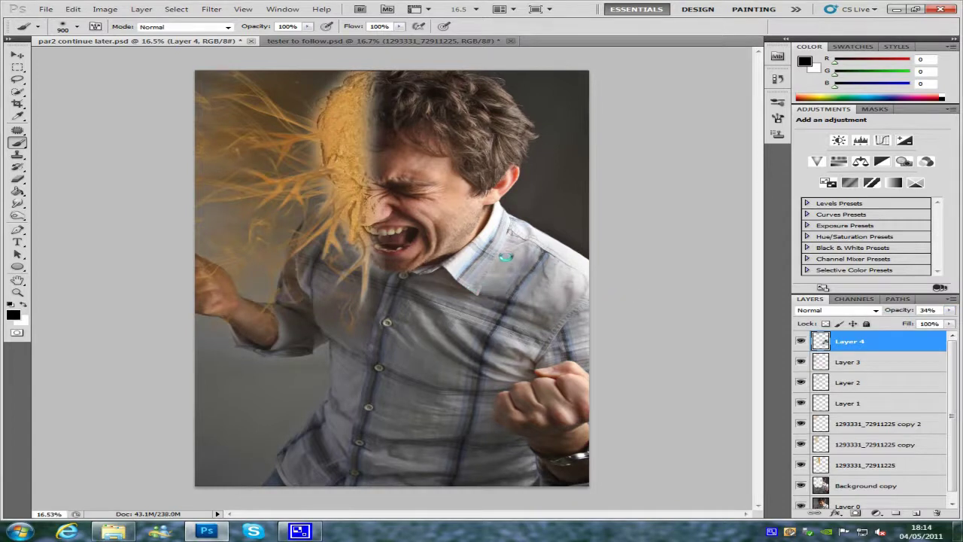
Paint faint shadow over collar, shoulder, fist, cheek, jaw, hair, neck and mouth
mouse_move(490, 258)
left_mouse_down()
mouse_move(478, 272)
mouse_move(513, 243)
mouse_move(558, 265)
mouse_move(566, 275)
mouse_move(544, 306)
left_mouse_up()
left_click_drag(543, 384, 599, 440)
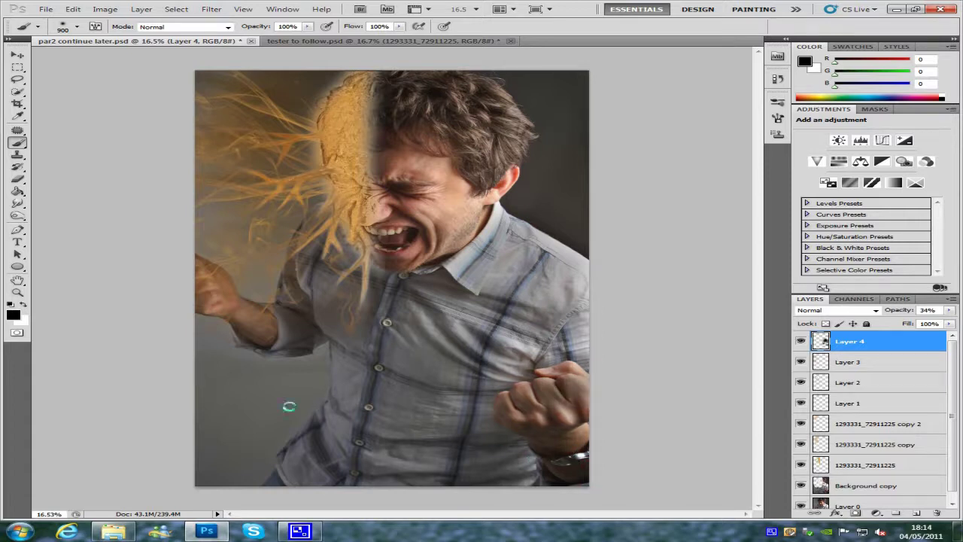
left_click(465, 206)
left_click(440, 174)
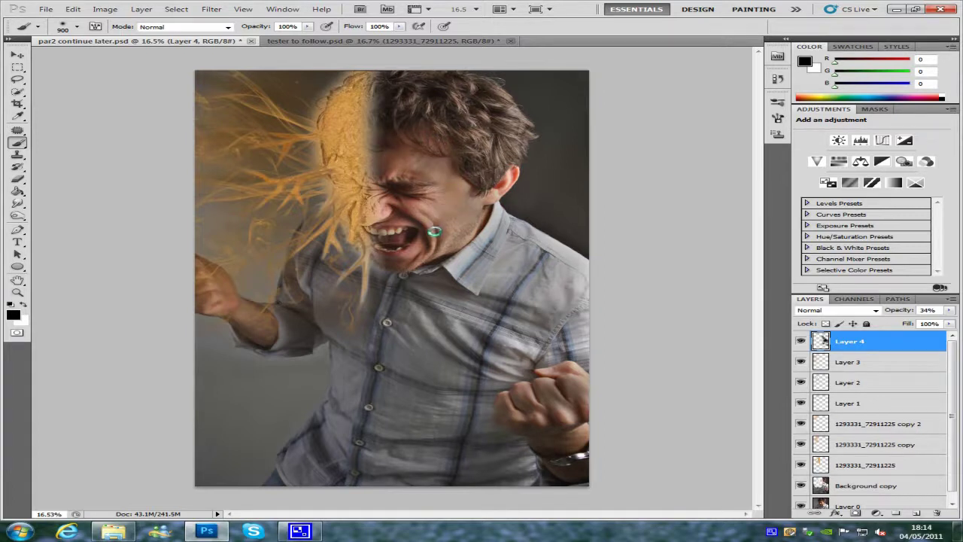
left_click(435, 232)
left_click(493, 145)
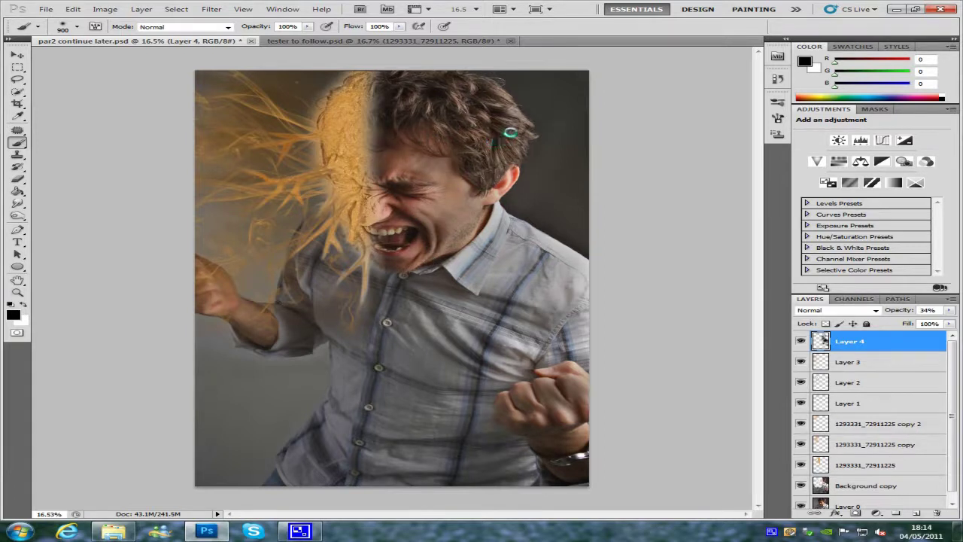
left_click(495, 95)
left_click(531, 197)
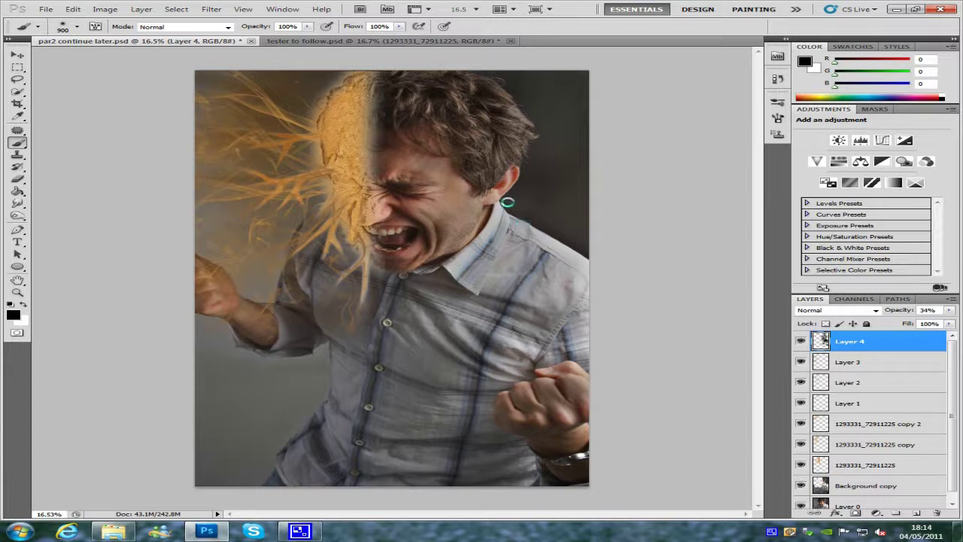
left_click(508, 202)
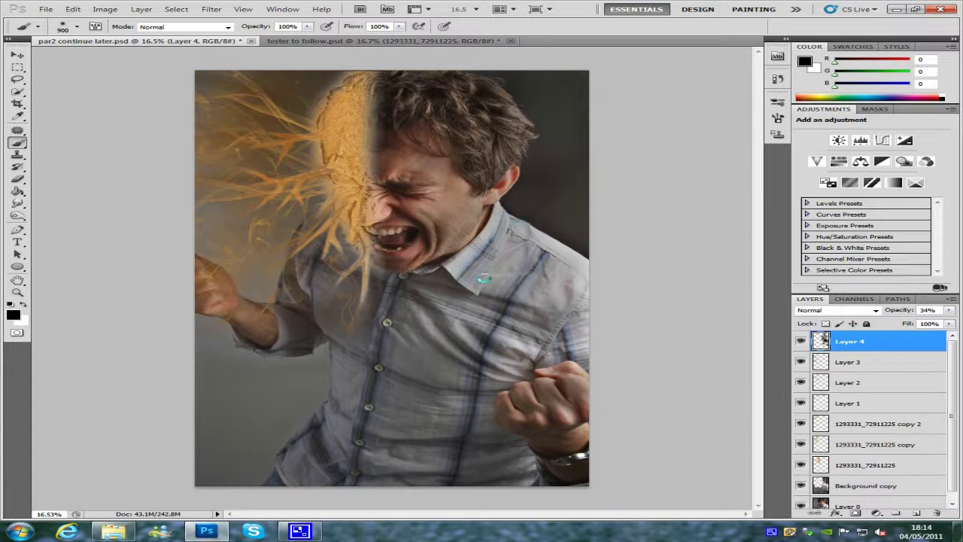
left_click(393, 224)
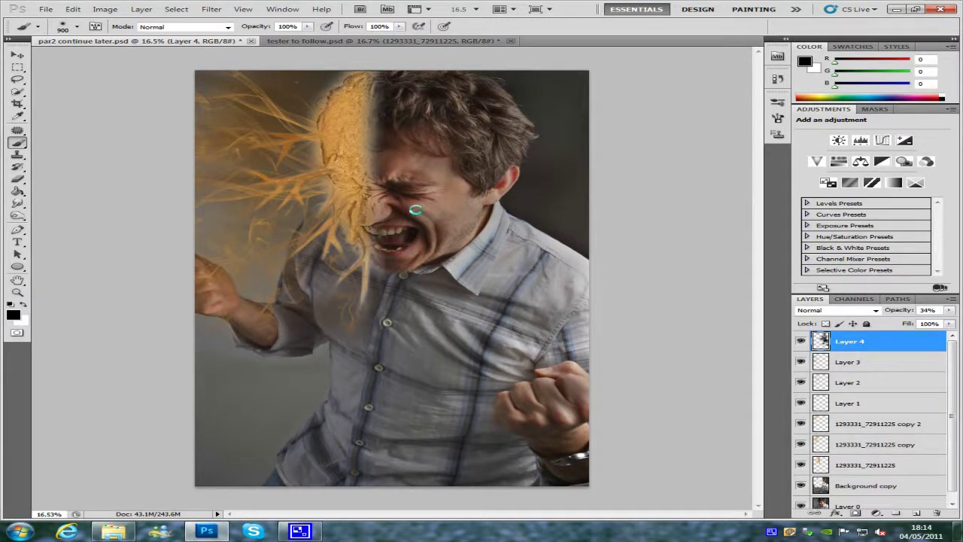
Darken the sand-textured forehead, side of face, cheek and chin
left_click(362, 114)
left_click(357, 159)
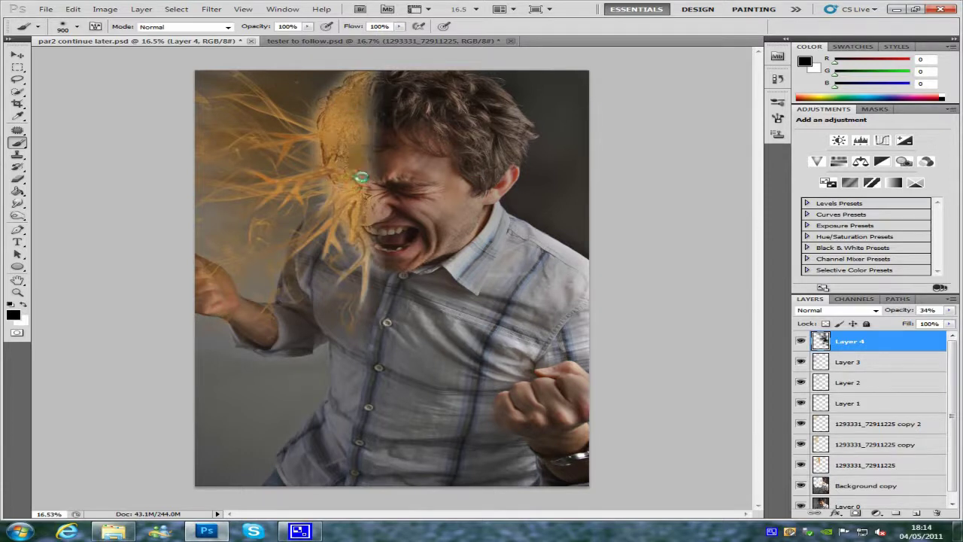
left_click(361, 213)
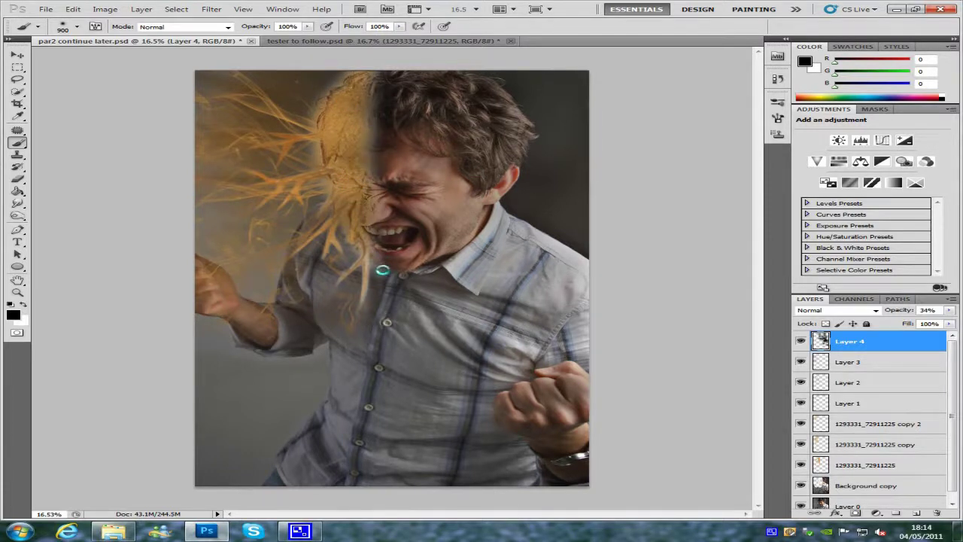
left_click(365, 258)
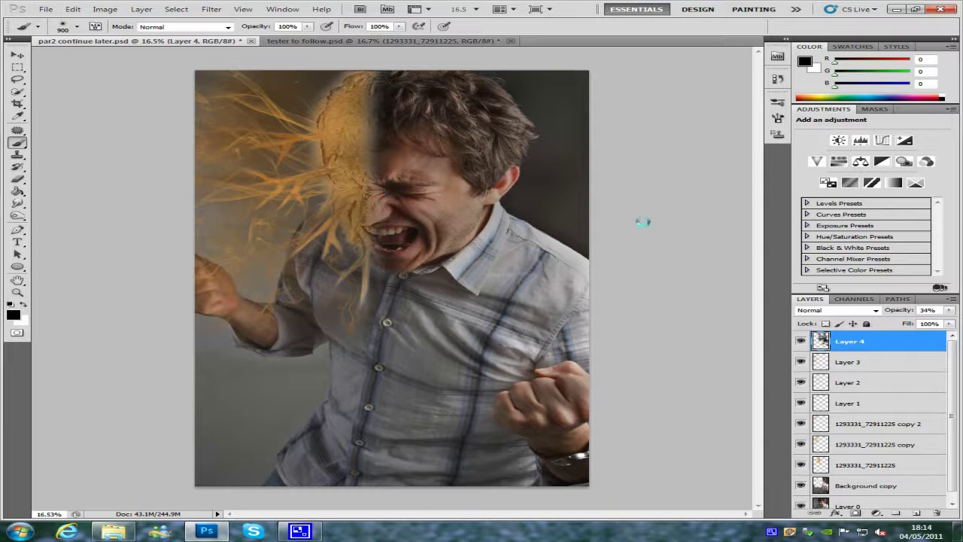
scroll(952, 364, "down", 1)
scroll(952, 364, "up", 1)
Switch from the Eraser back to the Brush, then bring the Pictures library folder forward
left_click(17, 178)
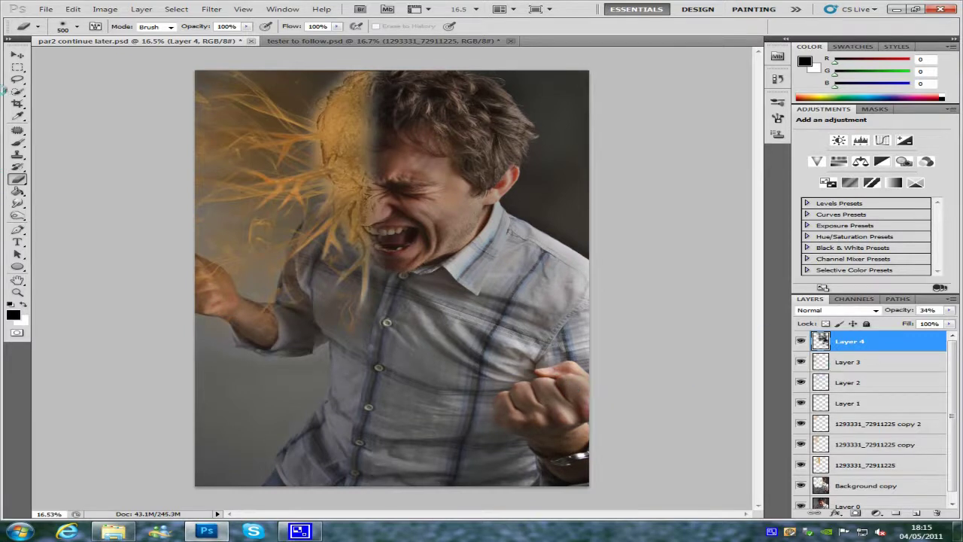
left_click(18, 142)
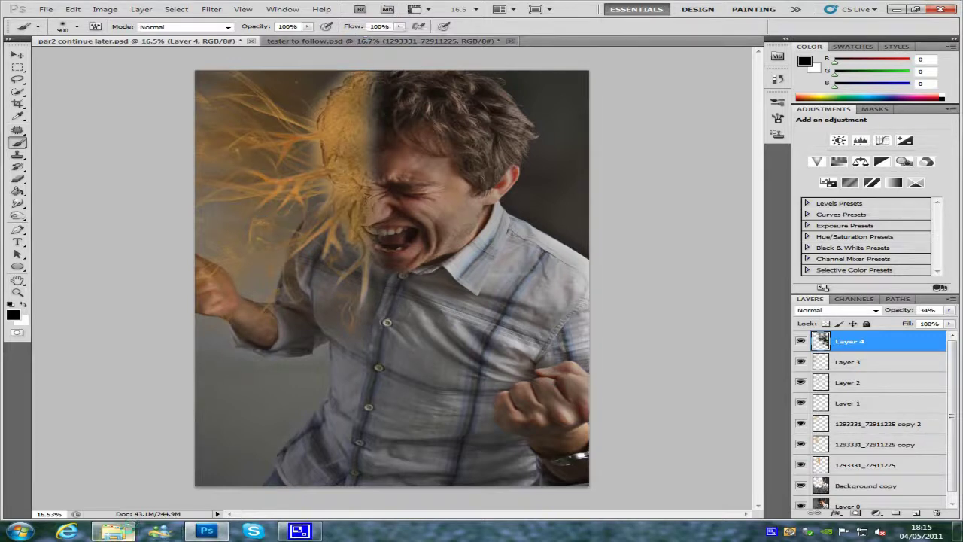
mouse_move(113, 531)
left_click(97, 462)
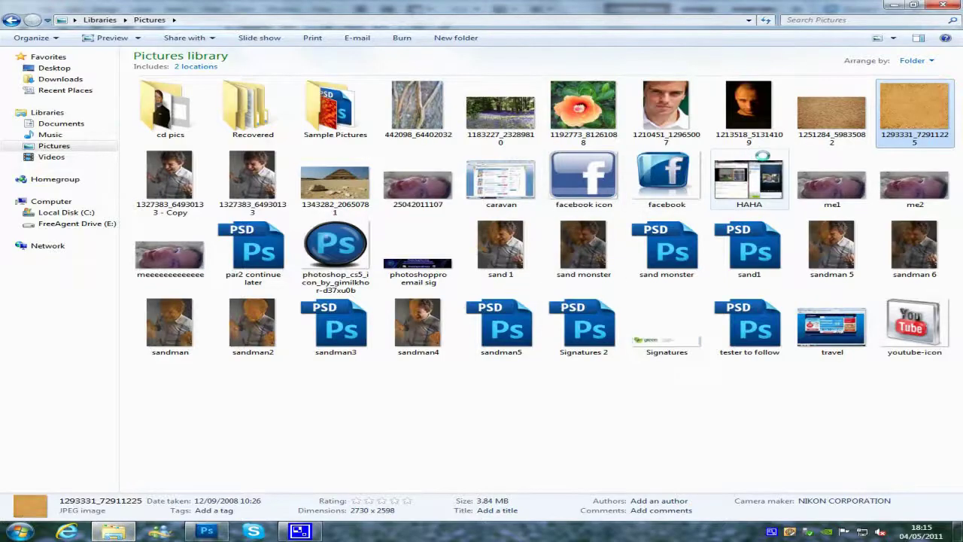
Open the finished sand monster image in Windows Photo Viewer, then return to par2 continue later.psd
double_click(586, 242)
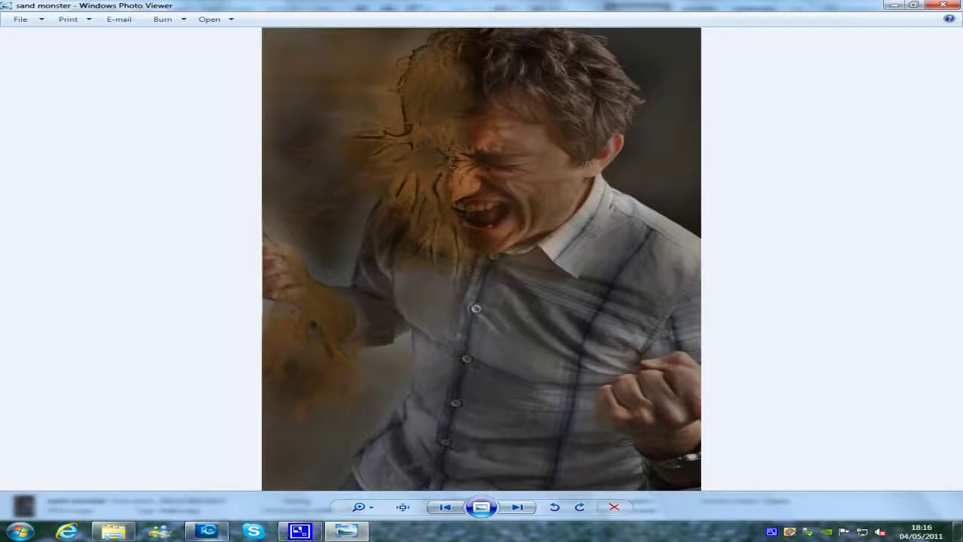
left_click(207, 531)
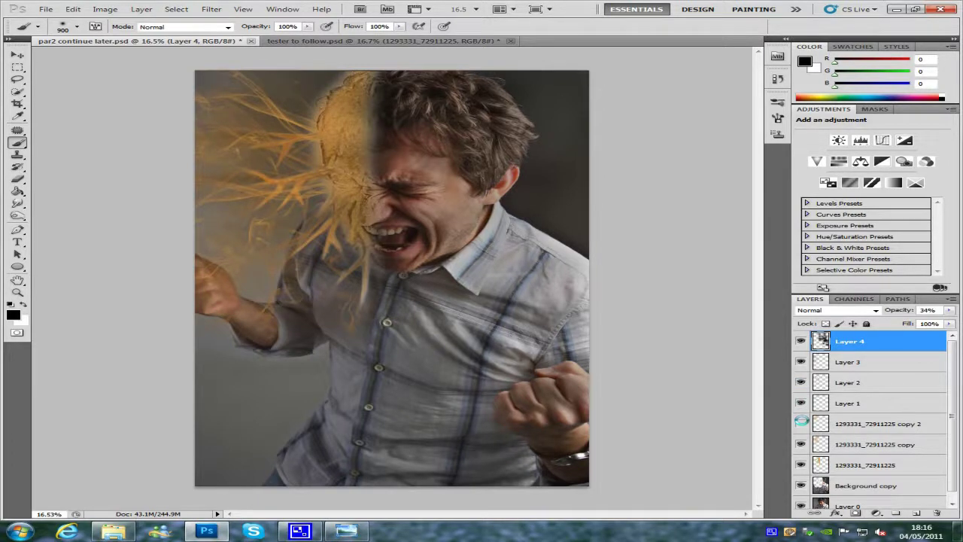
Duplicate the 1293331_72911225 copy 2 layer into copy 3 and shift it over the head
left_click(892, 425)
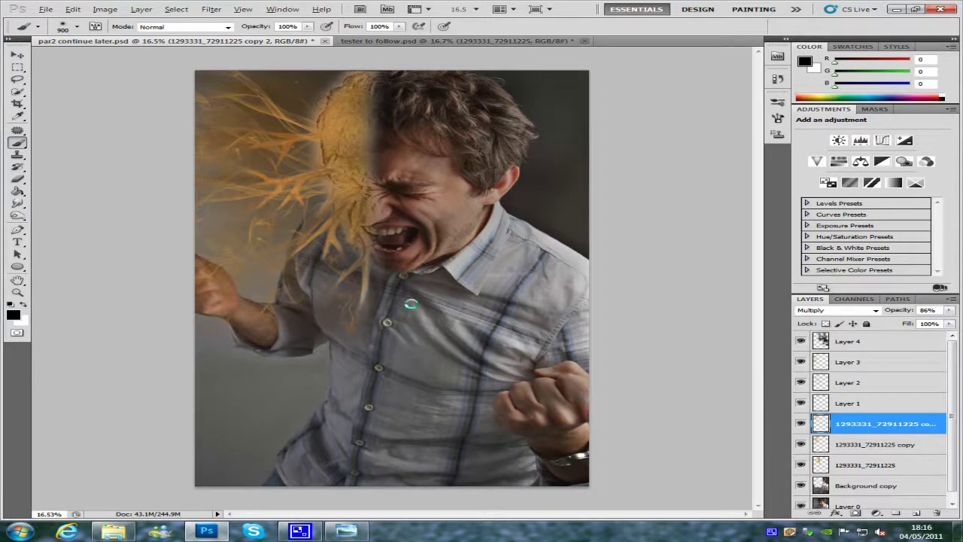
scroll(399, 204, "up", 4)
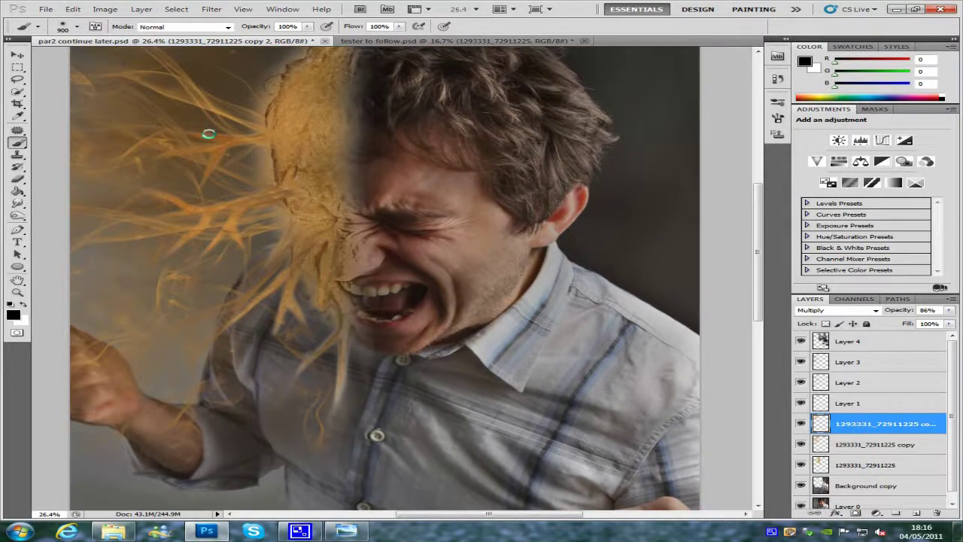
scroll(391, 214, "up", 3)
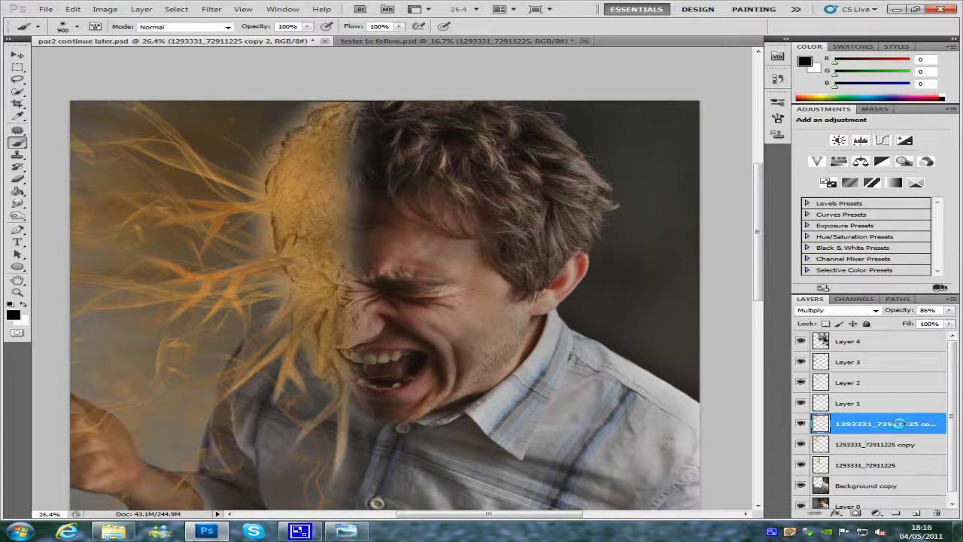
left_click_drag(900, 424, 916, 511)
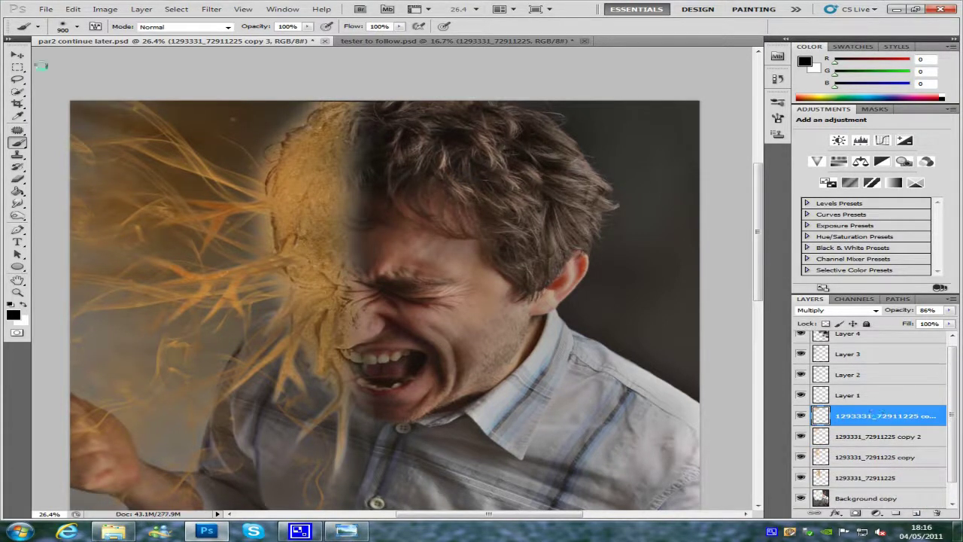
left_click(15, 54)
left_click_drag(200, 208, 279, 222)
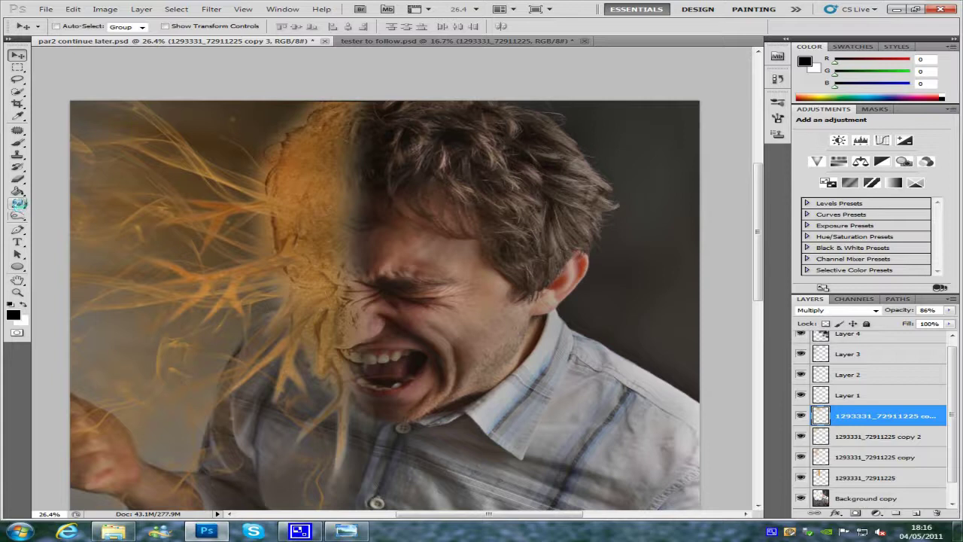
Select the Smudge tool at 72% strength for smudging the sand dust
left_click(17, 203)
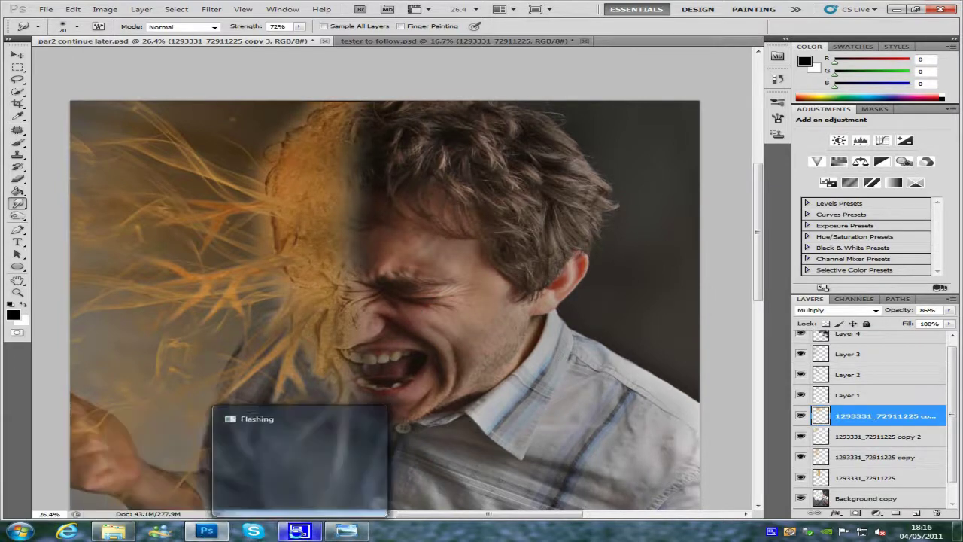
Bring the finished sand monster reference image in Windows Photo Viewer to the front
mouse_move(207, 531)
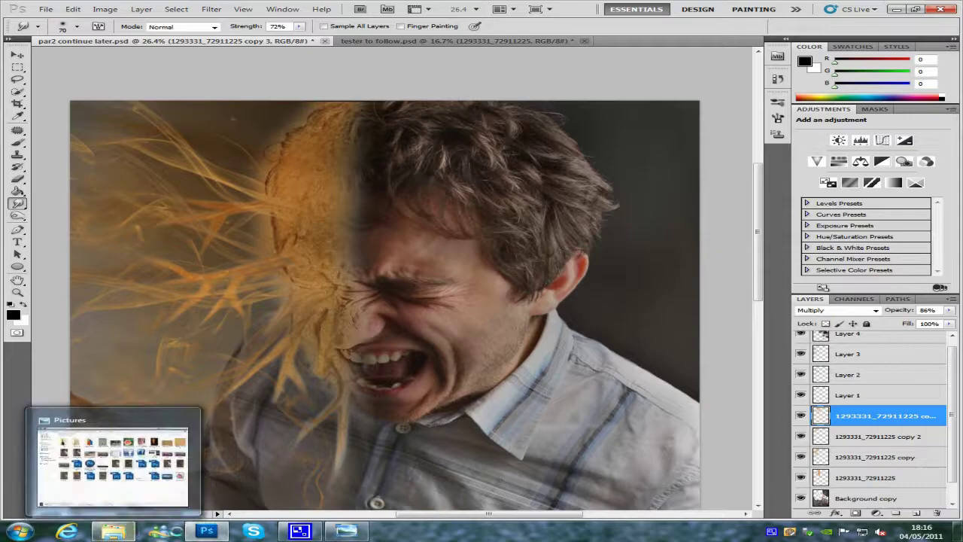
left_click(346, 531)
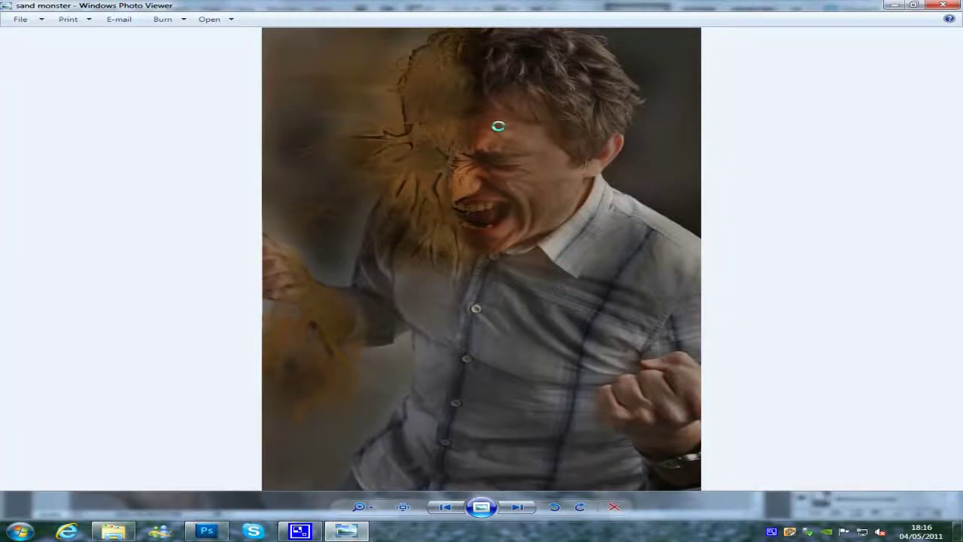